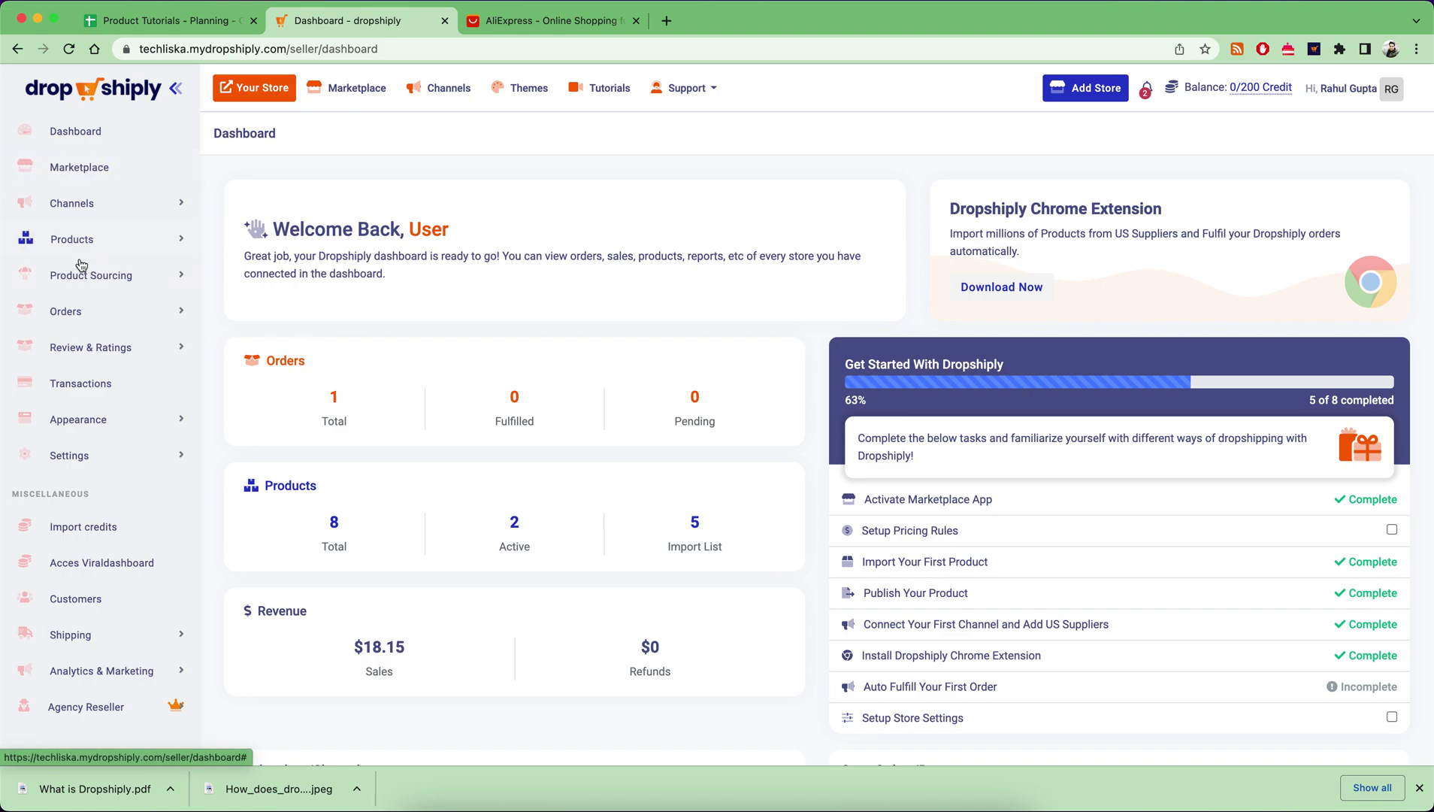
# Step: Expand Product Sourcing in Dropshiply and bring up the Dropshiply extension panel
pyautogui.click(168, 280)
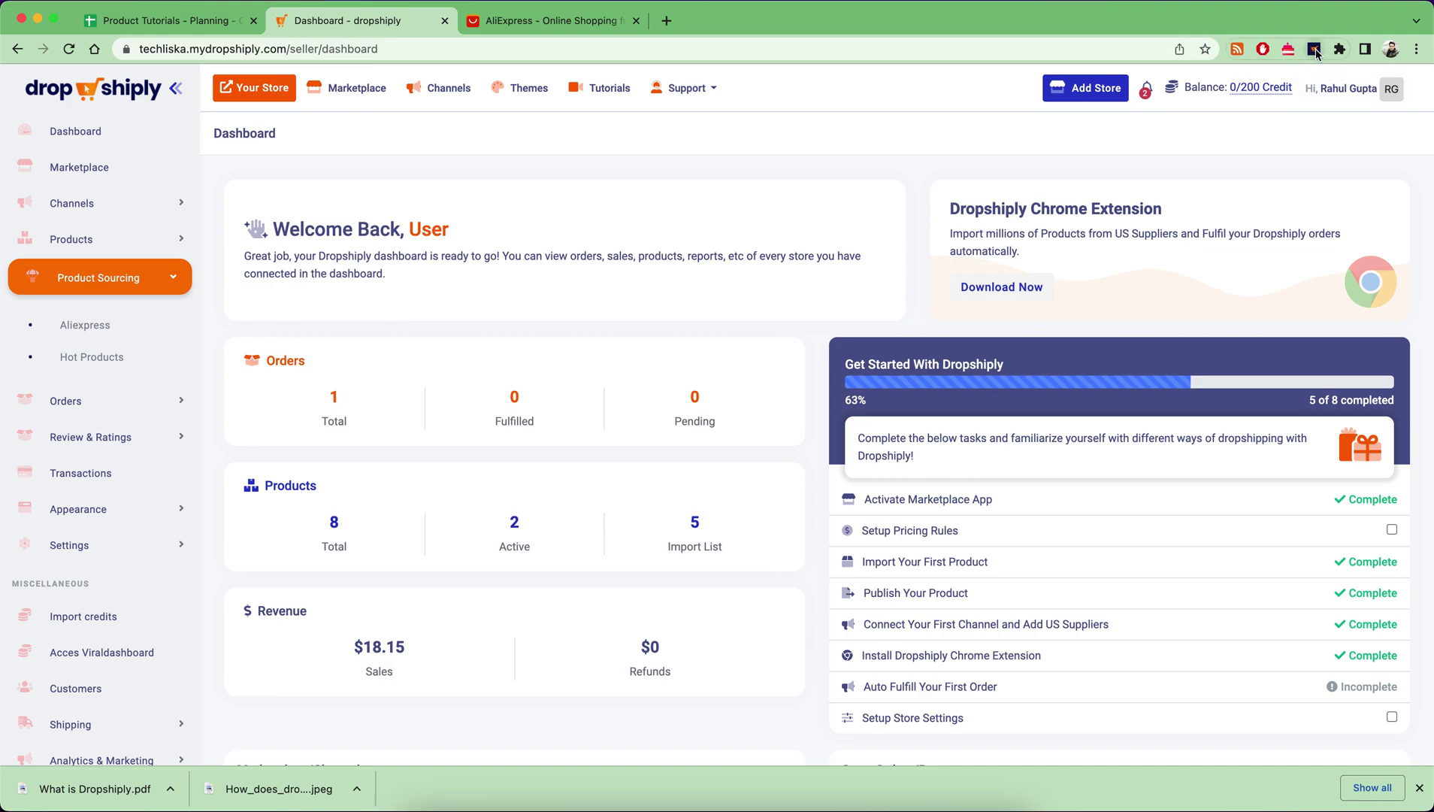
pyautogui.click(1316, 51)
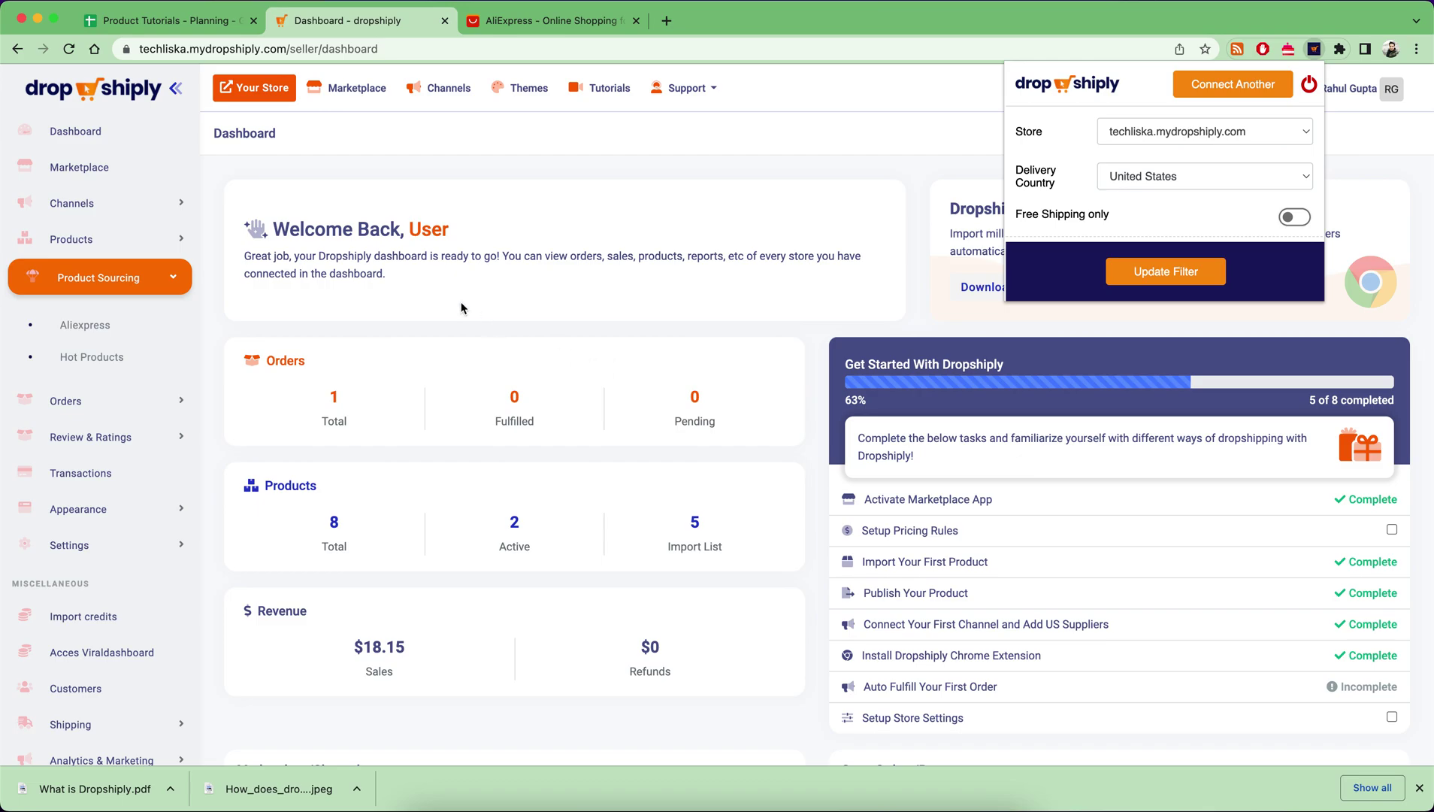
pyautogui.click(549, 20)
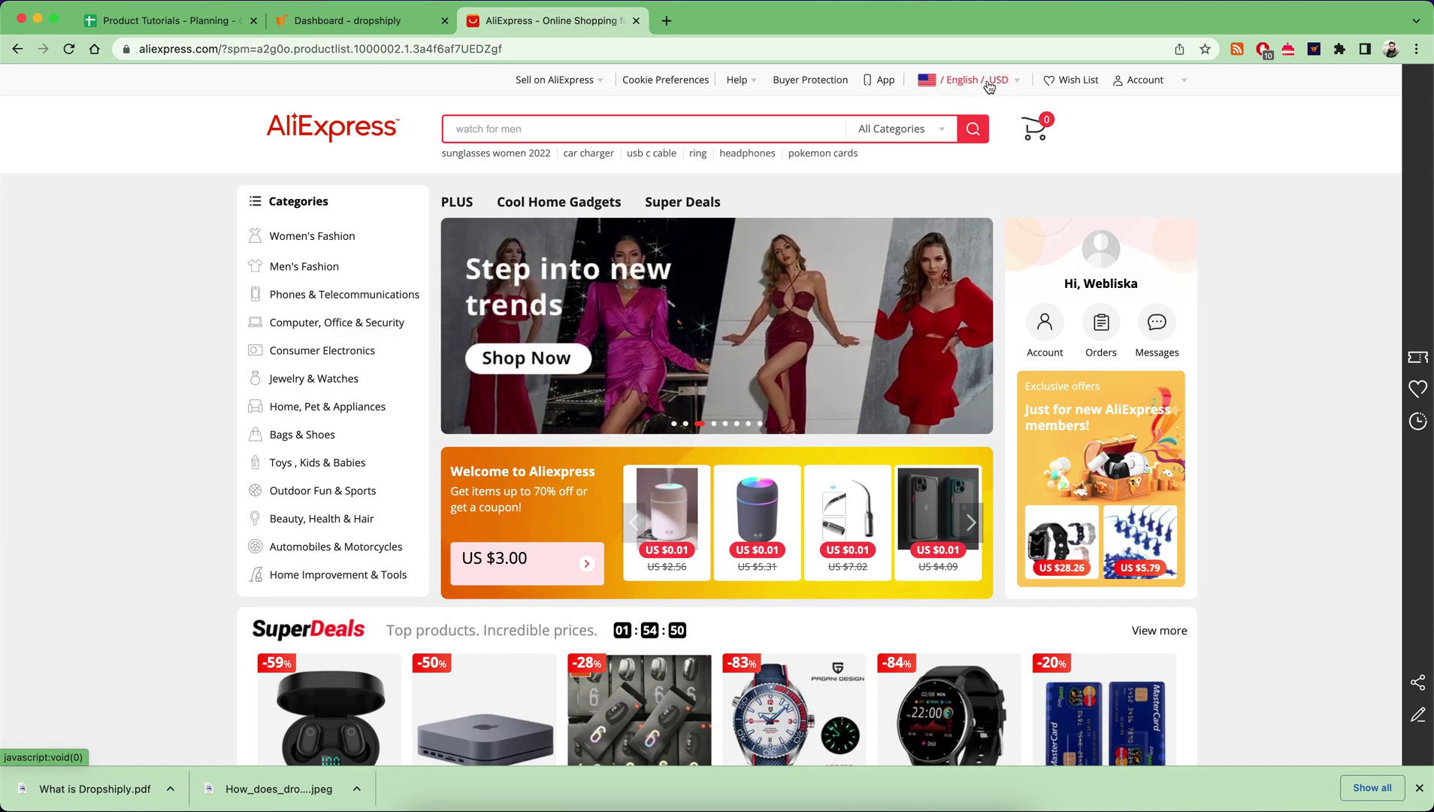
# Step: Browse the Ship to country list, keeping United States, English and USD unchanged
pyautogui.click(989, 88)
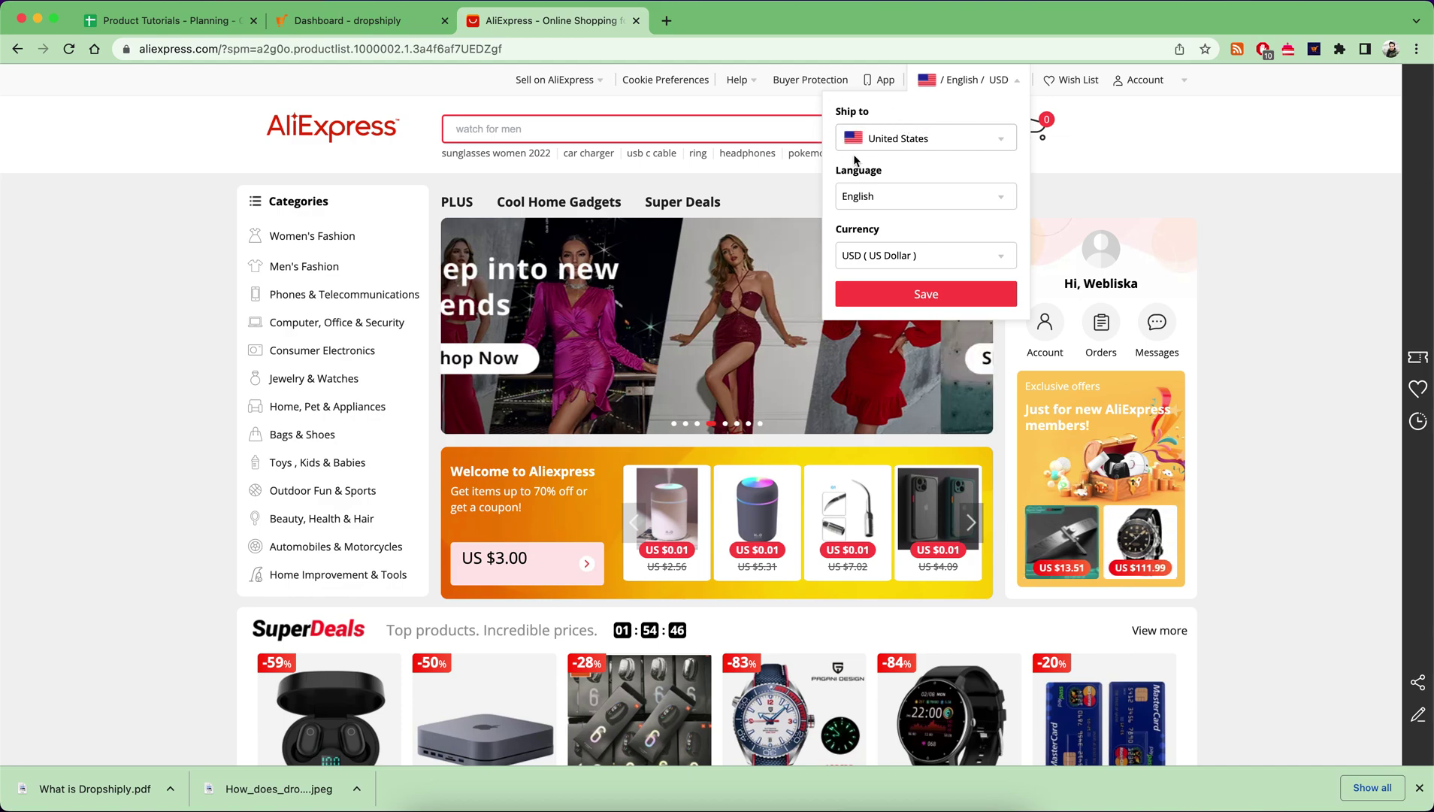
pyautogui.click(916, 140)
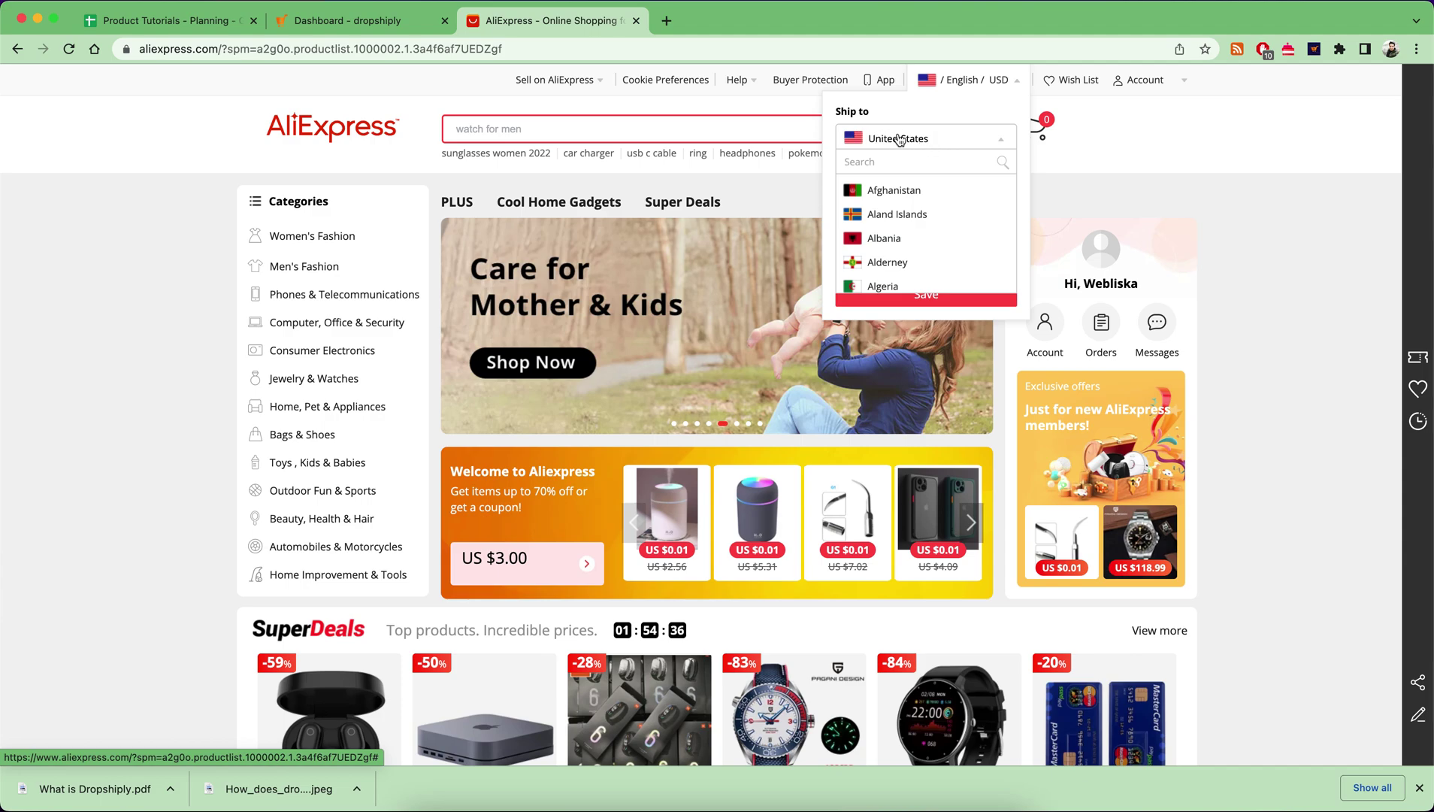
pyautogui.scroll(-2, 930, 236)
pyautogui.scroll(-2, 930, 235)
pyautogui.scroll(-1, 936, 231)
pyautogui.scroll(-1, 936, 231)
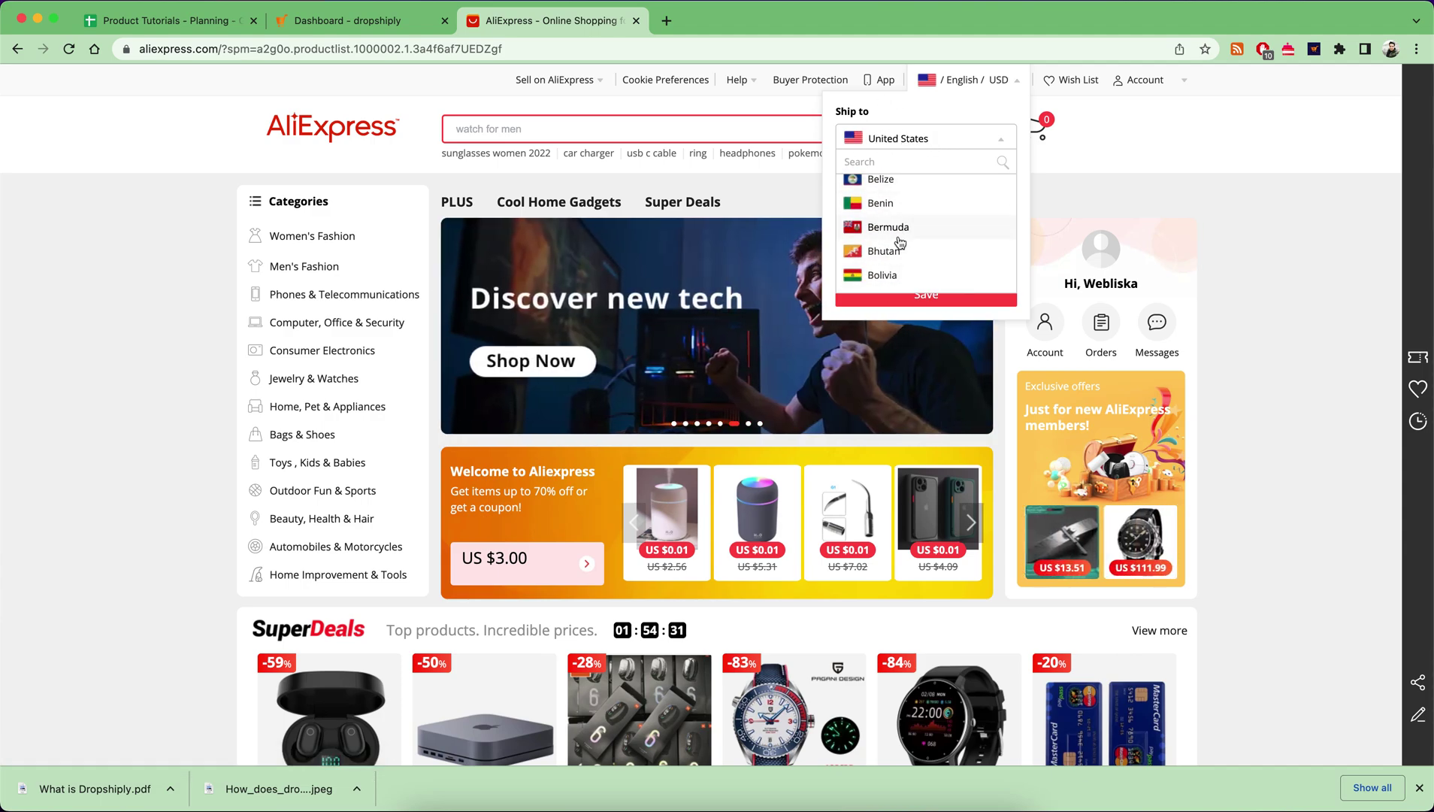
pyautogui.scroll(-1, 942, 235)
pyautogui.scroll(2, 943, 235)
pyautogui.scroll(3, 942, 235)
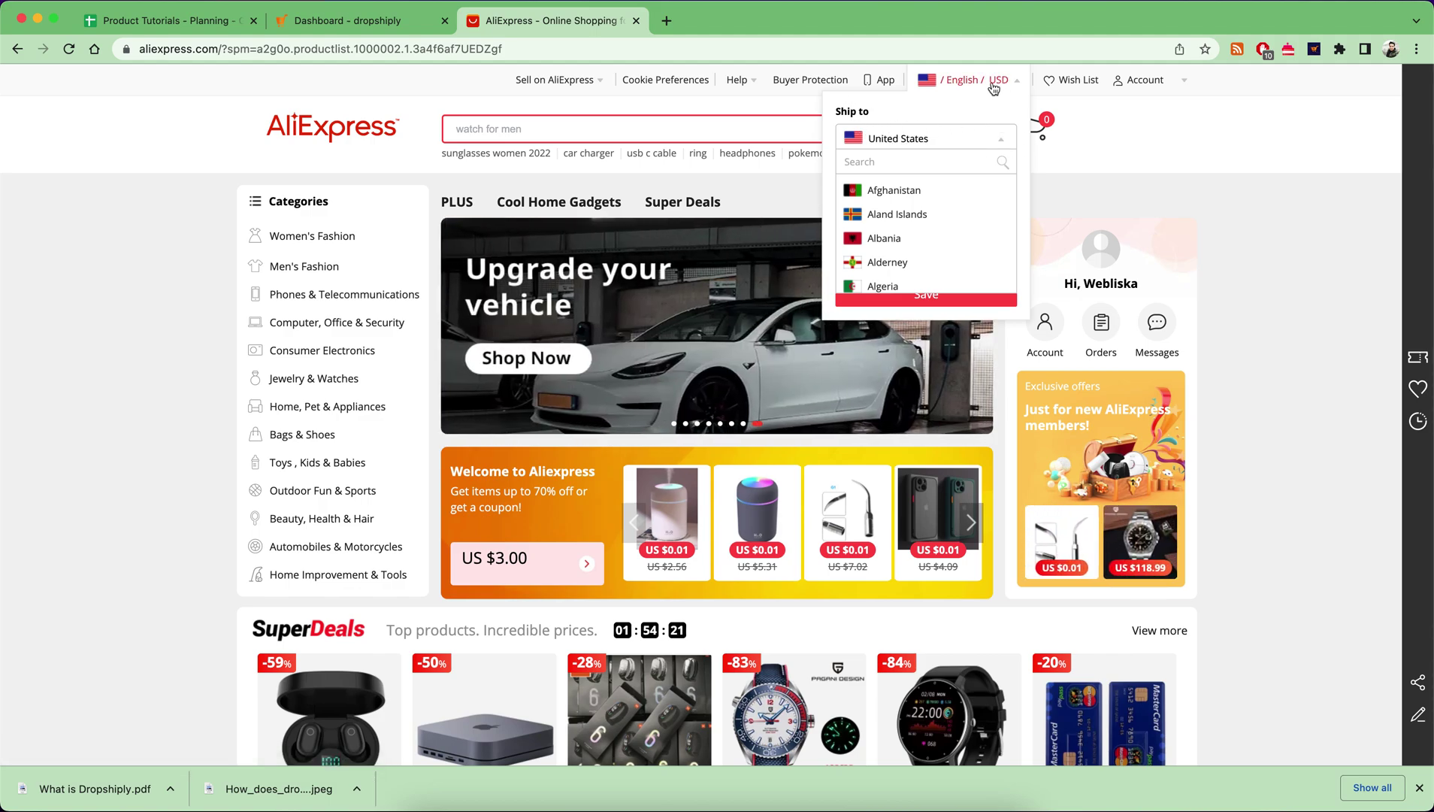
pyautogui.click(1228, 185)
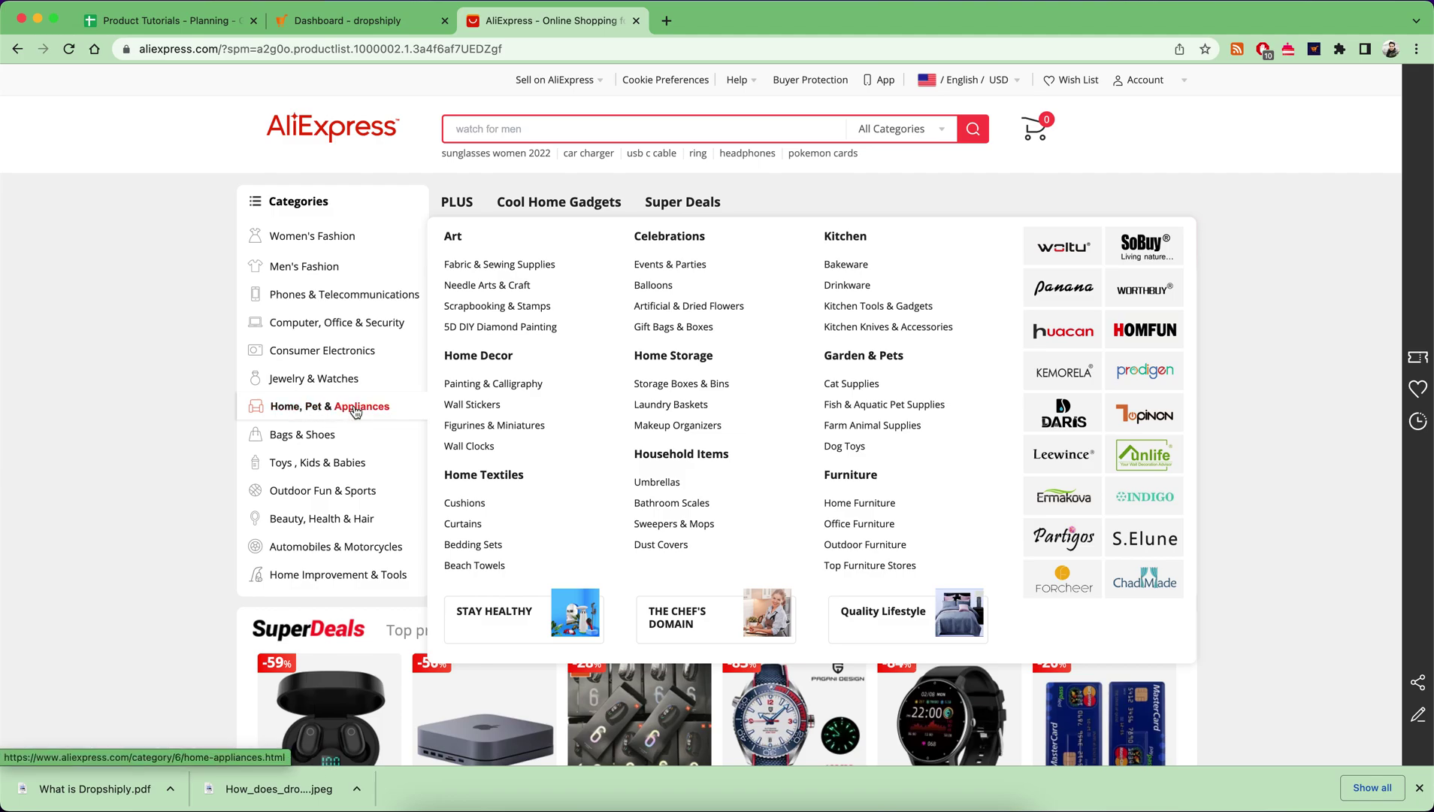
# Step: Limit search to Beauty & Health and open Beauty, Health & Hair in a new tab
pyautogui.click(931, 132)
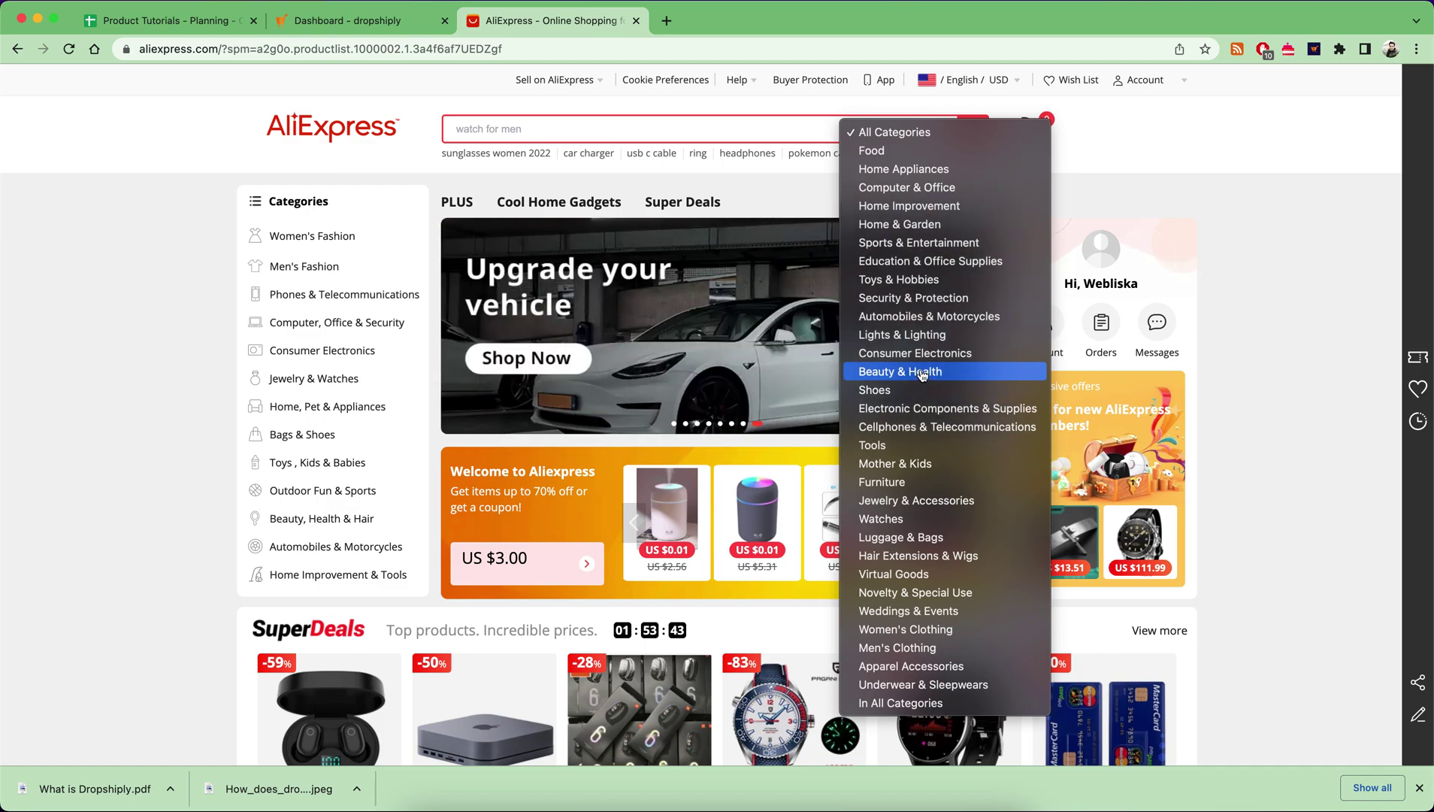
pyautogui.click(920, 371)
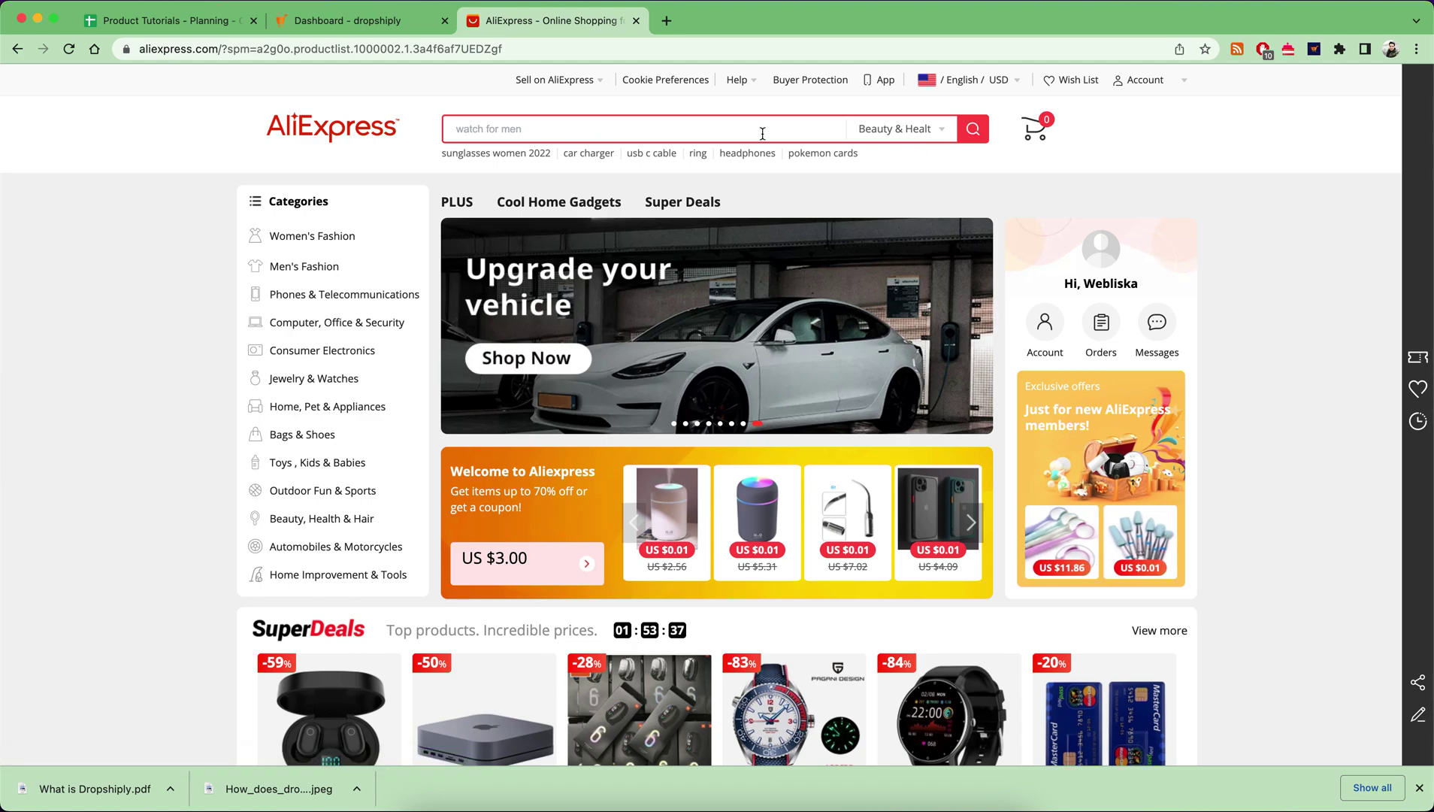
pyautogui.click(582, 132)
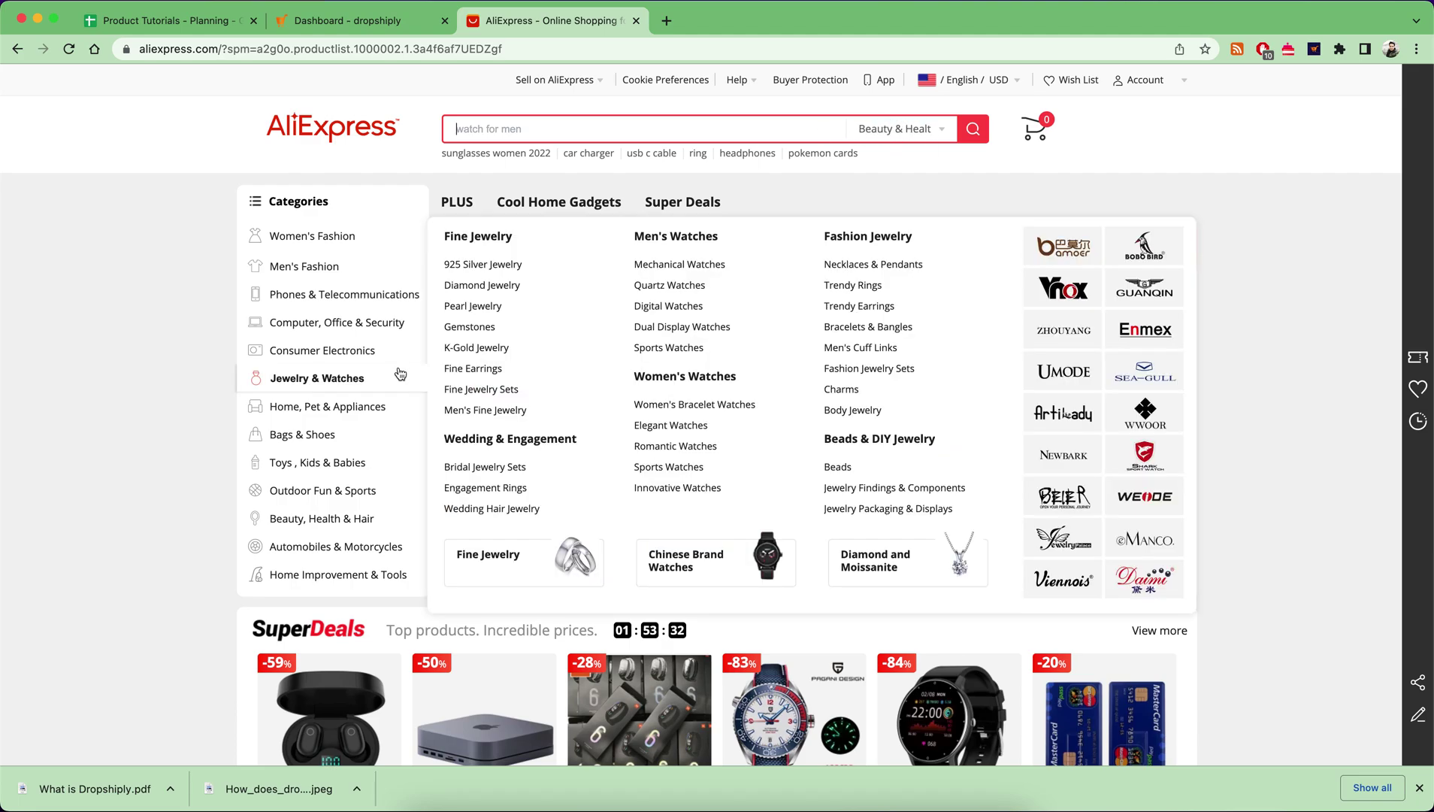
pyautogui.moveTo(320, 518)
pyautogui.rightClick(290, 519)
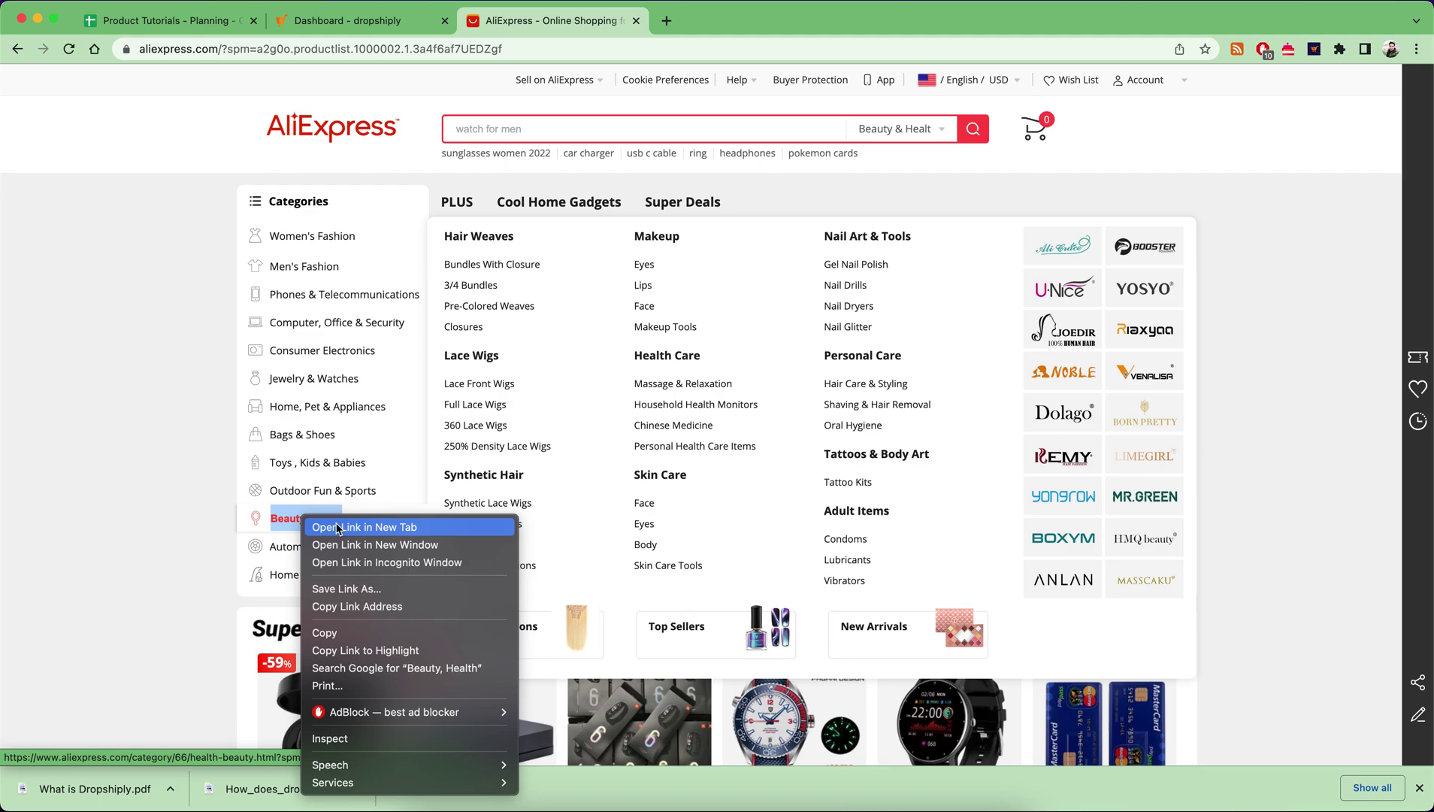
pyautogui.click(384, 522)
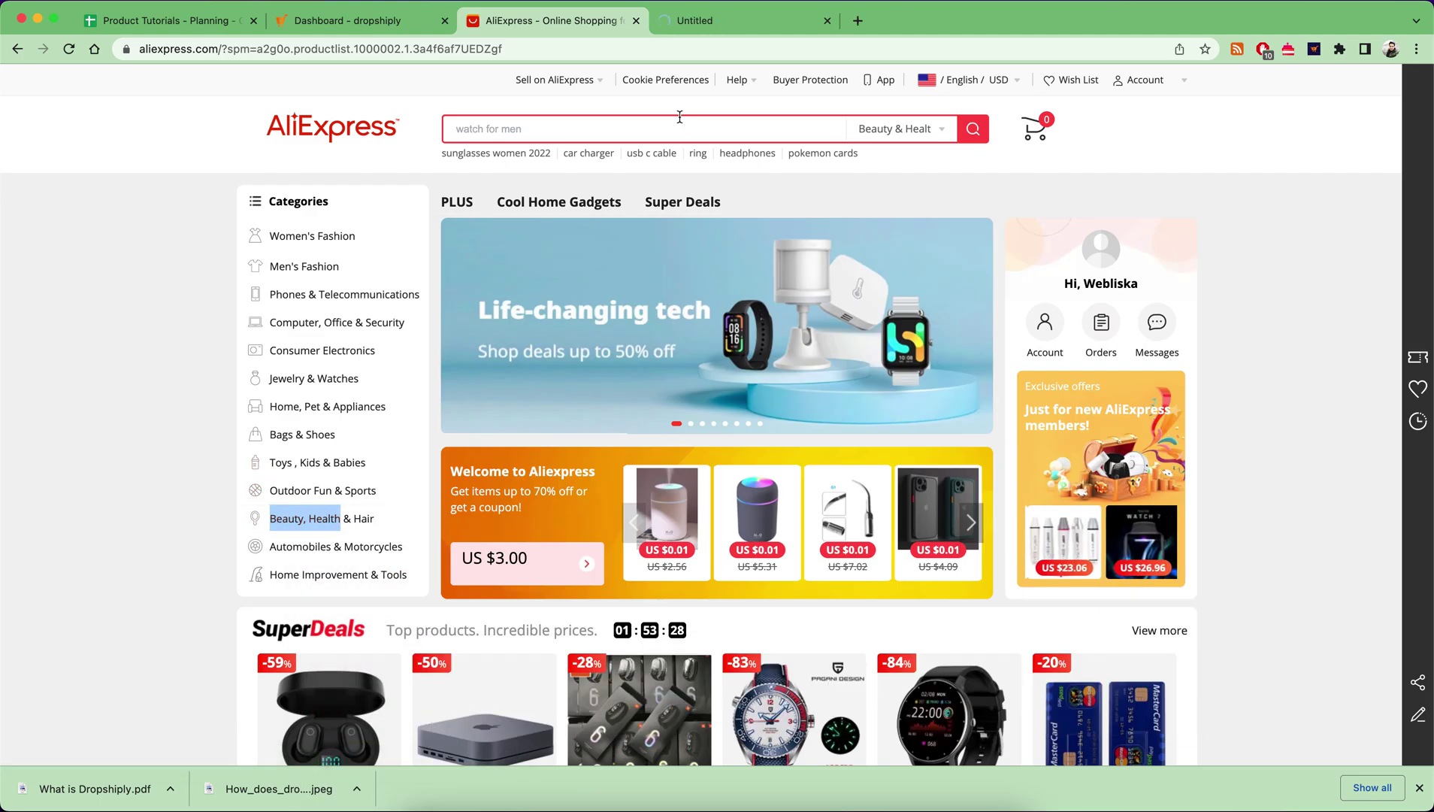
# Step: Filter the Beauty & Health listing to products shipped from the United States
pyautogui.click(729, 20)
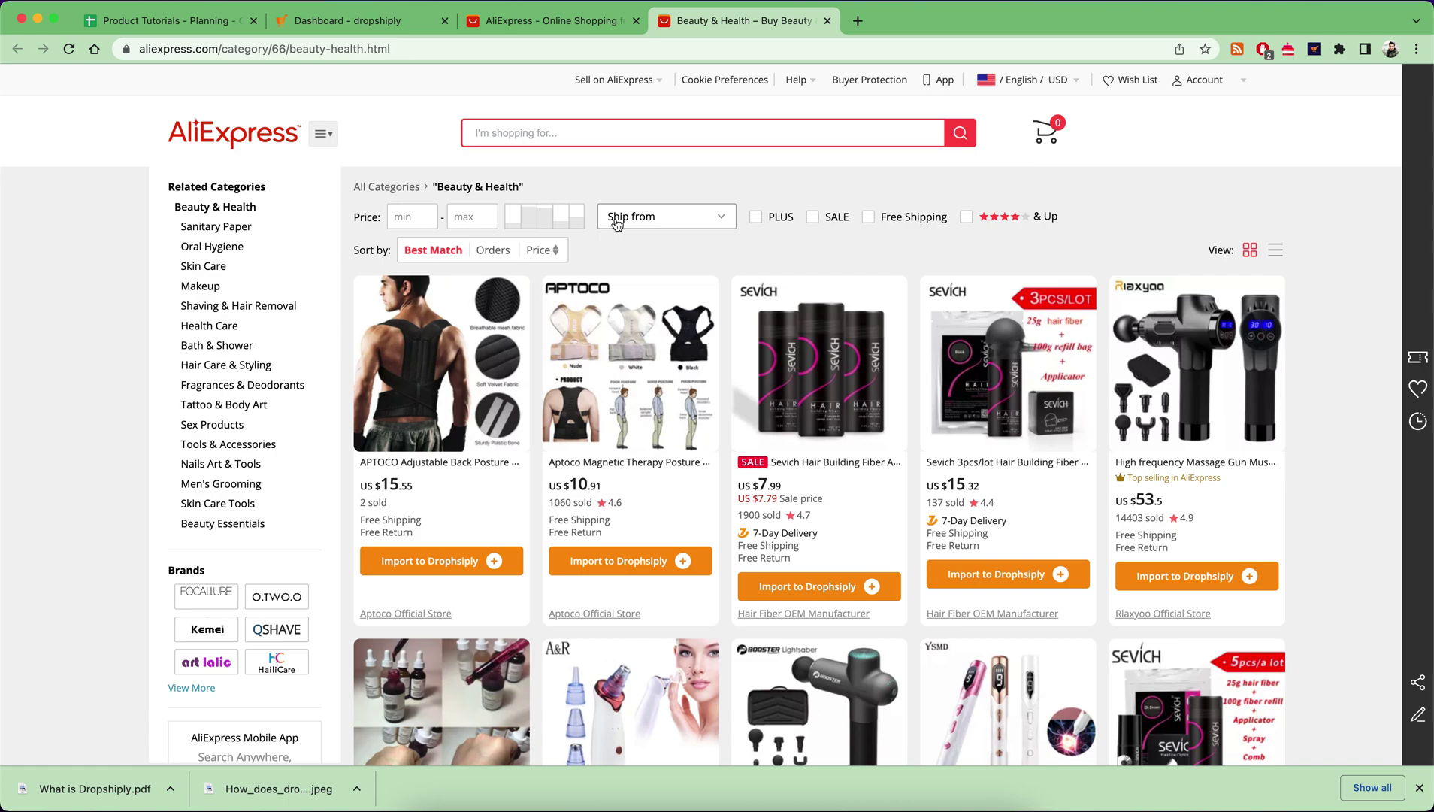
pyautogui.click(684, 221)
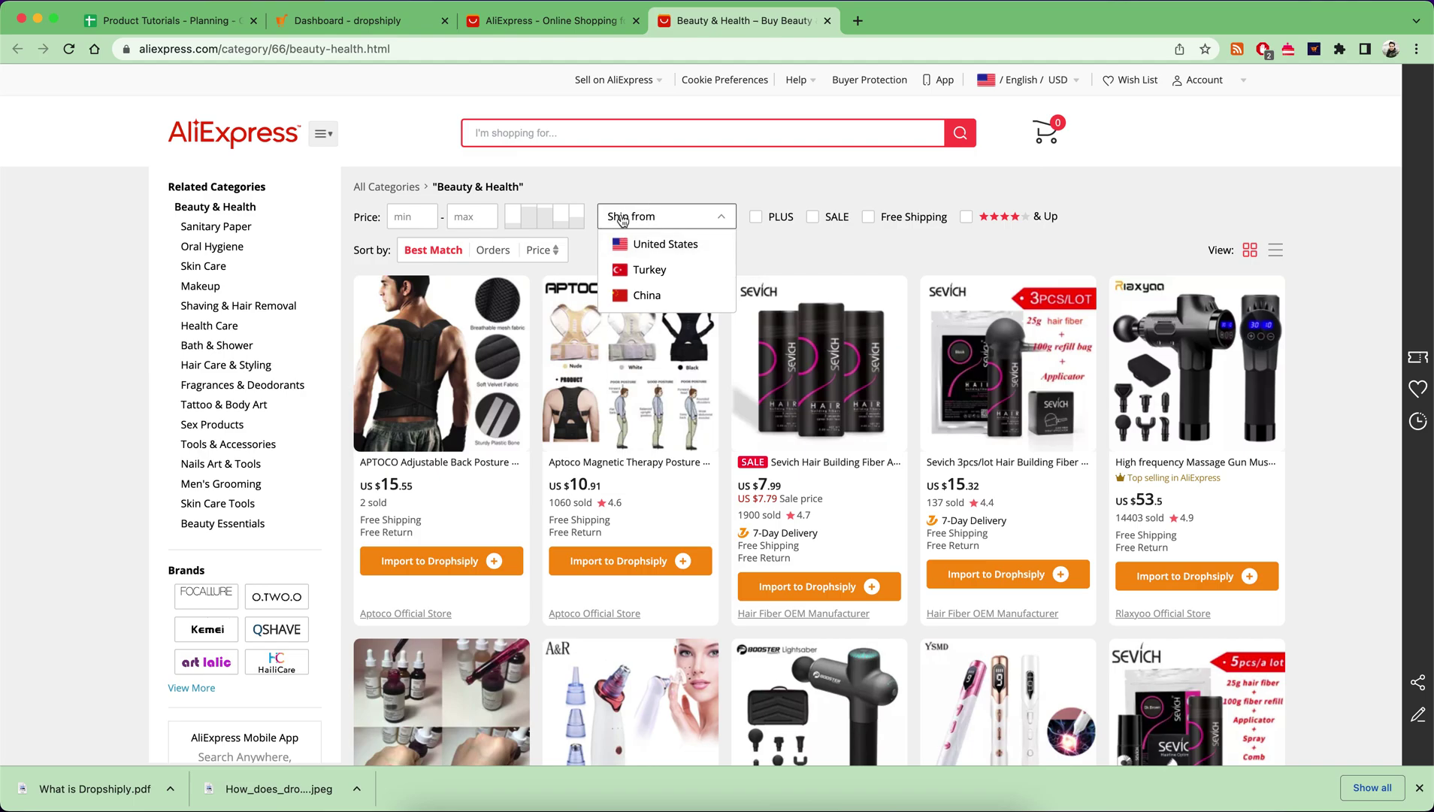
pyautogui.click(664, 246)
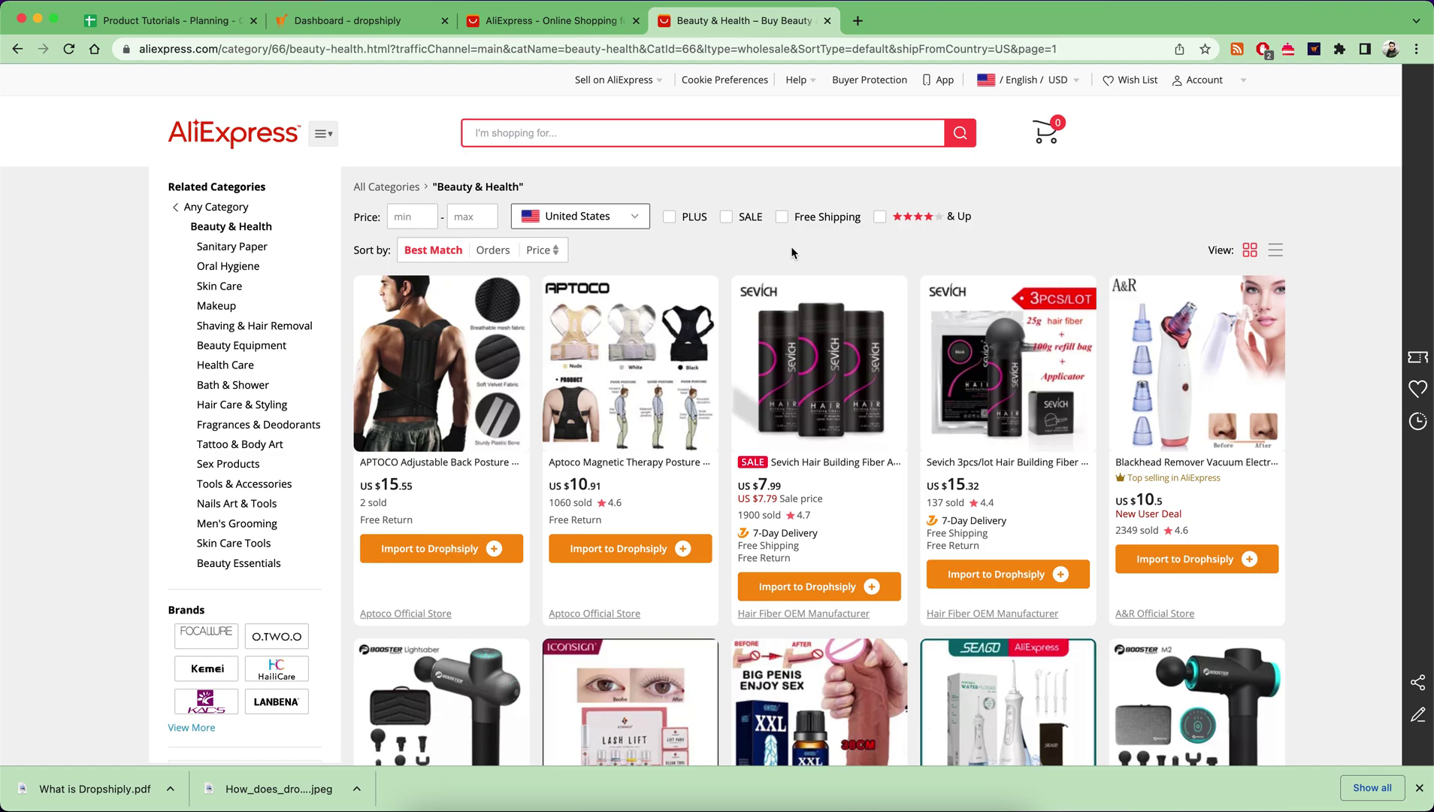
# Step: Add the Free Shipping filter and keep the listing sorted by Best Match
pyautogui.click(782, 217)
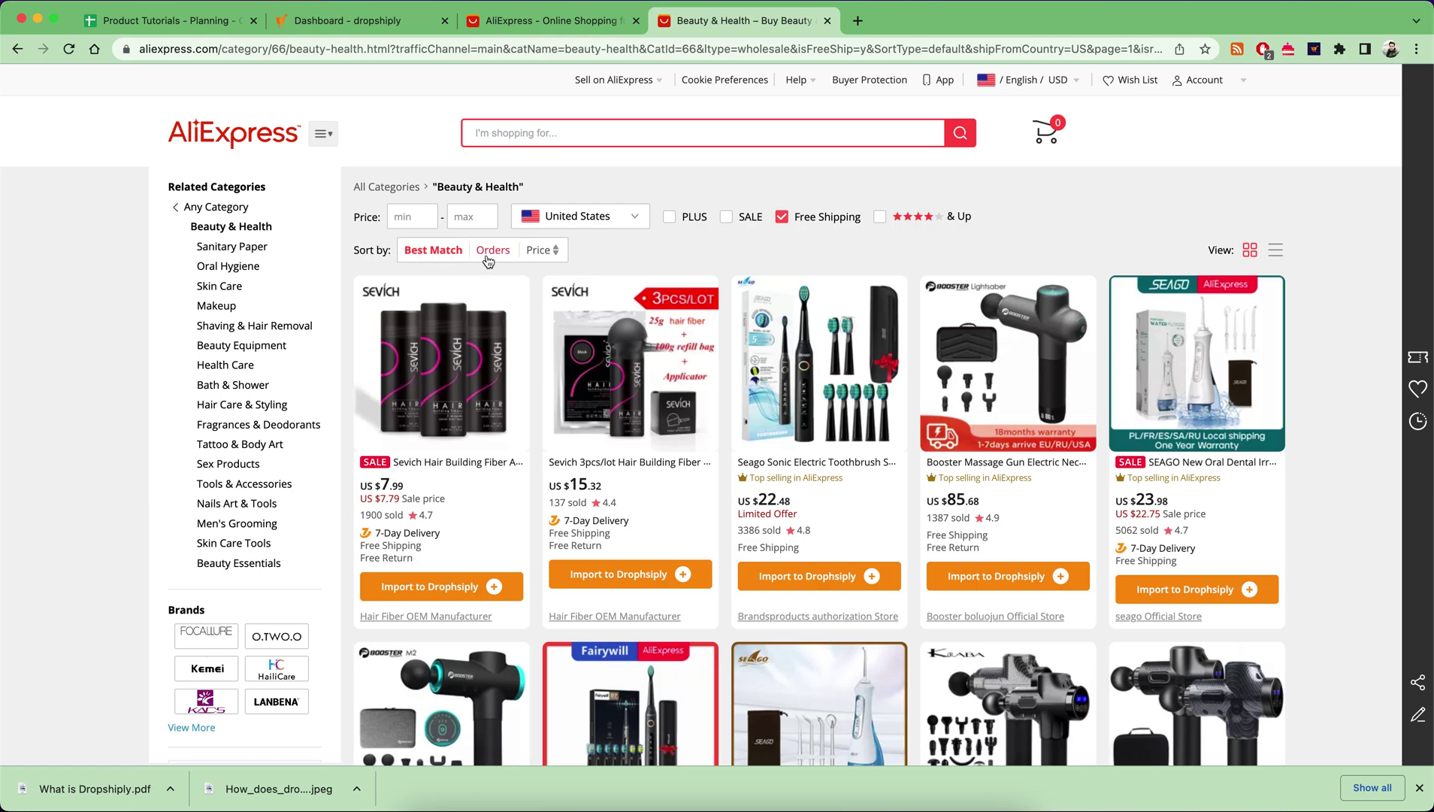
pyautogui.click(553, 251)
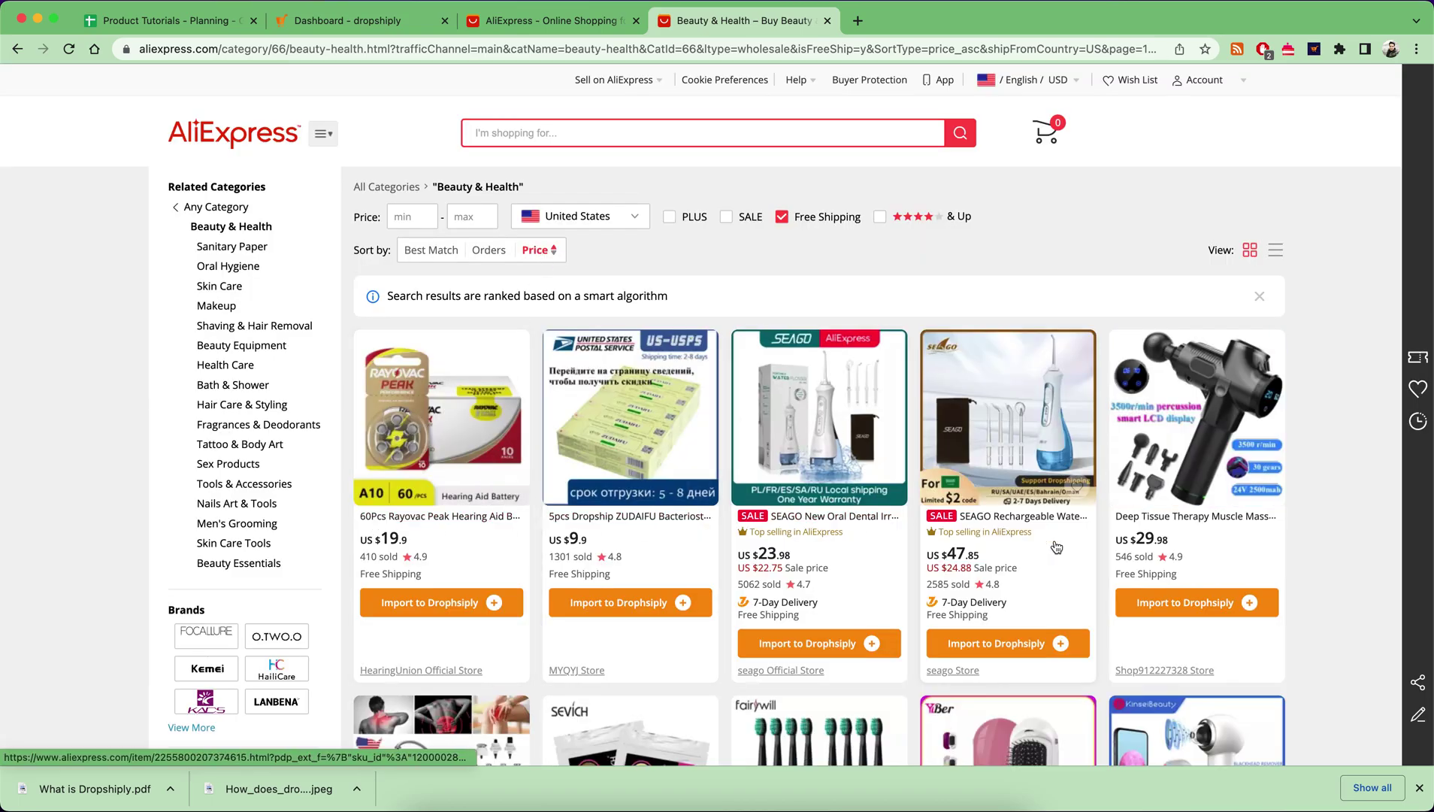
pyautogui.scroll(-3, 1030, 504)
pyautogui.scroll(-2, 1053, 538)
pyautogui.scroll(3, 1057, 546)
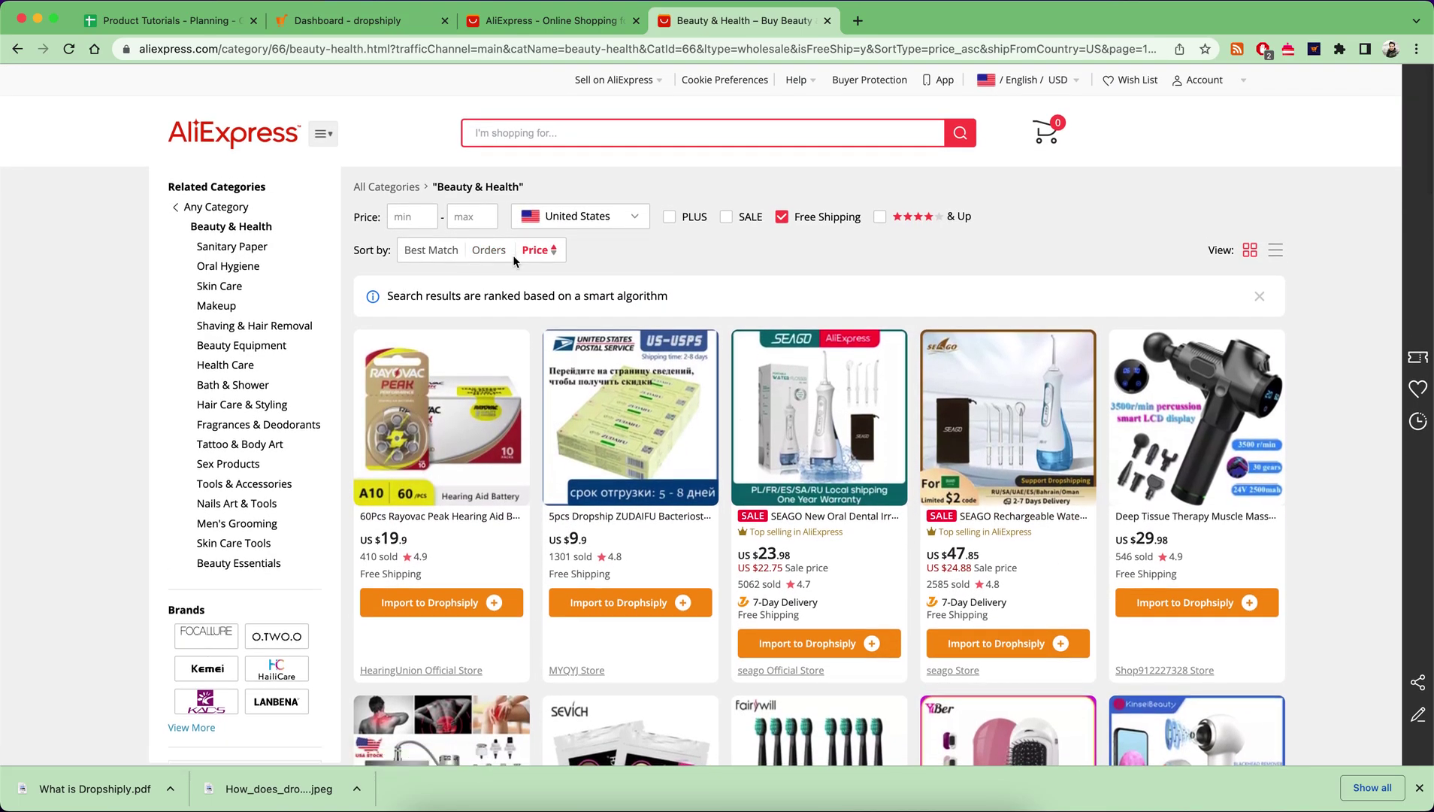
pyautogui.click(431, 250)
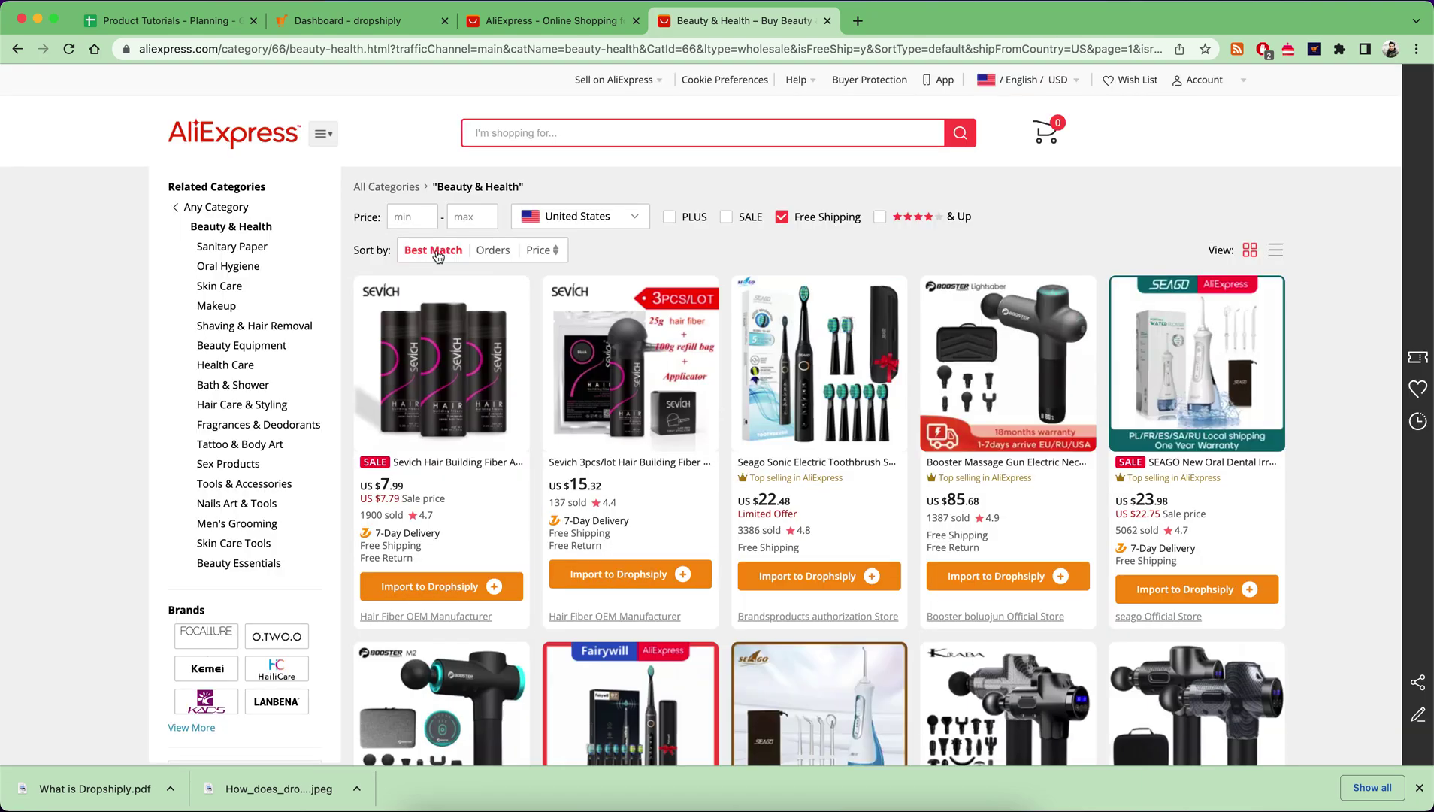
pyautogui.scroll(-3, 1332, 381)
pyautogui.scroll(-3, 1331, 381)
pyautogui.scroll(5, 1329, 376)
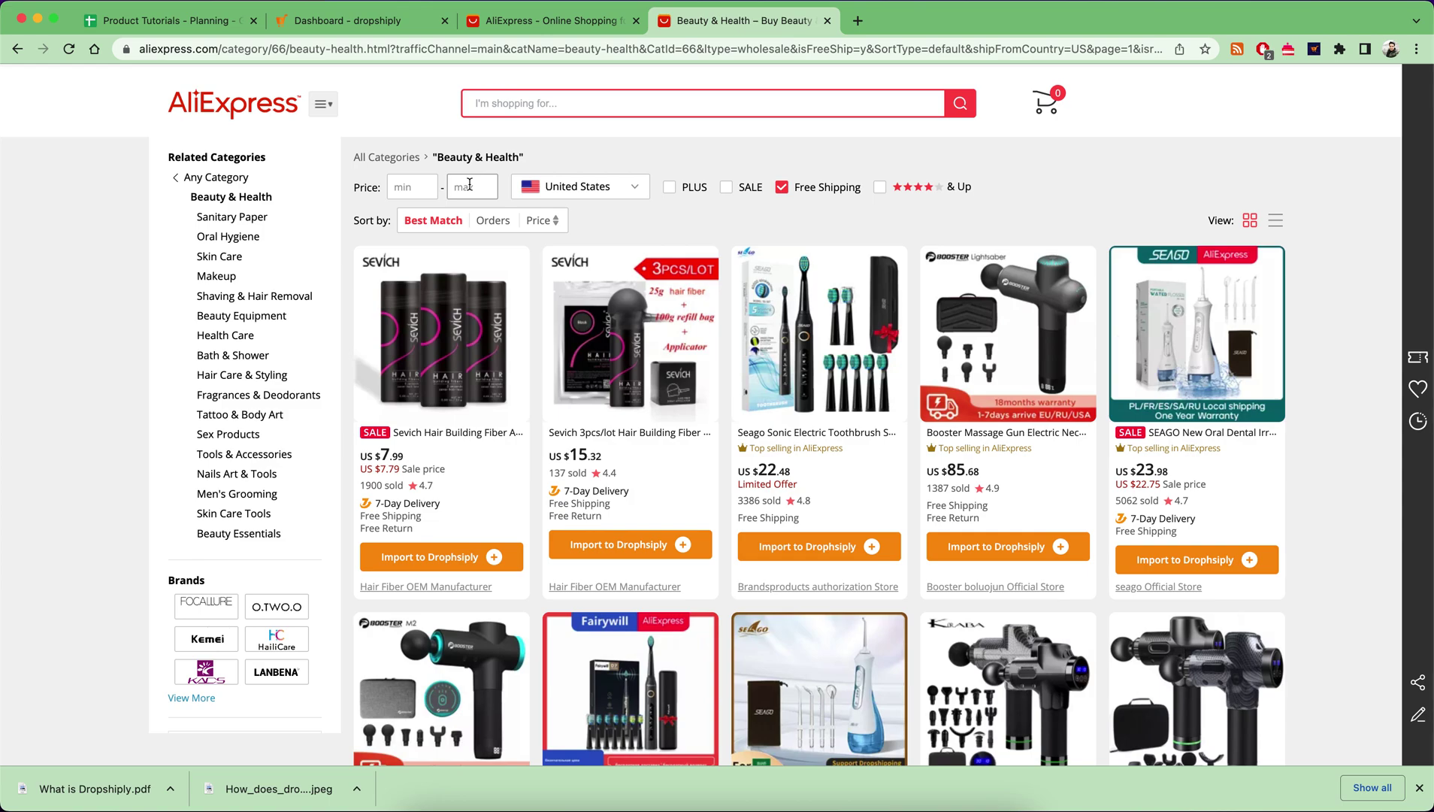
# Step: Apply a maximum price filter of 10 to the listing
pyautogui.click(399, 186)
pyautogui.write('0')
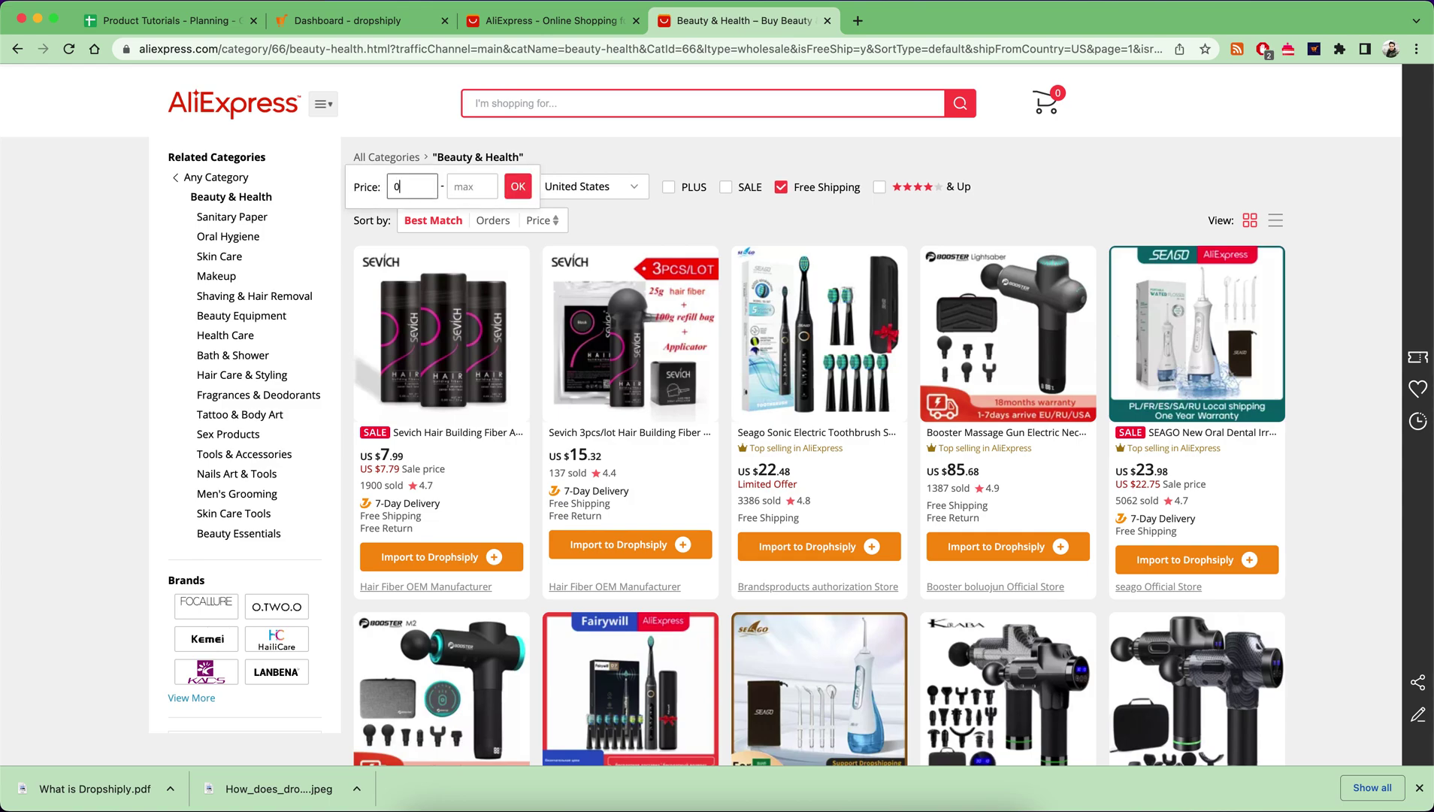
pyautogui.click(473, 186)
pyautogui.write('10')
pyautogui.click(518, 189)
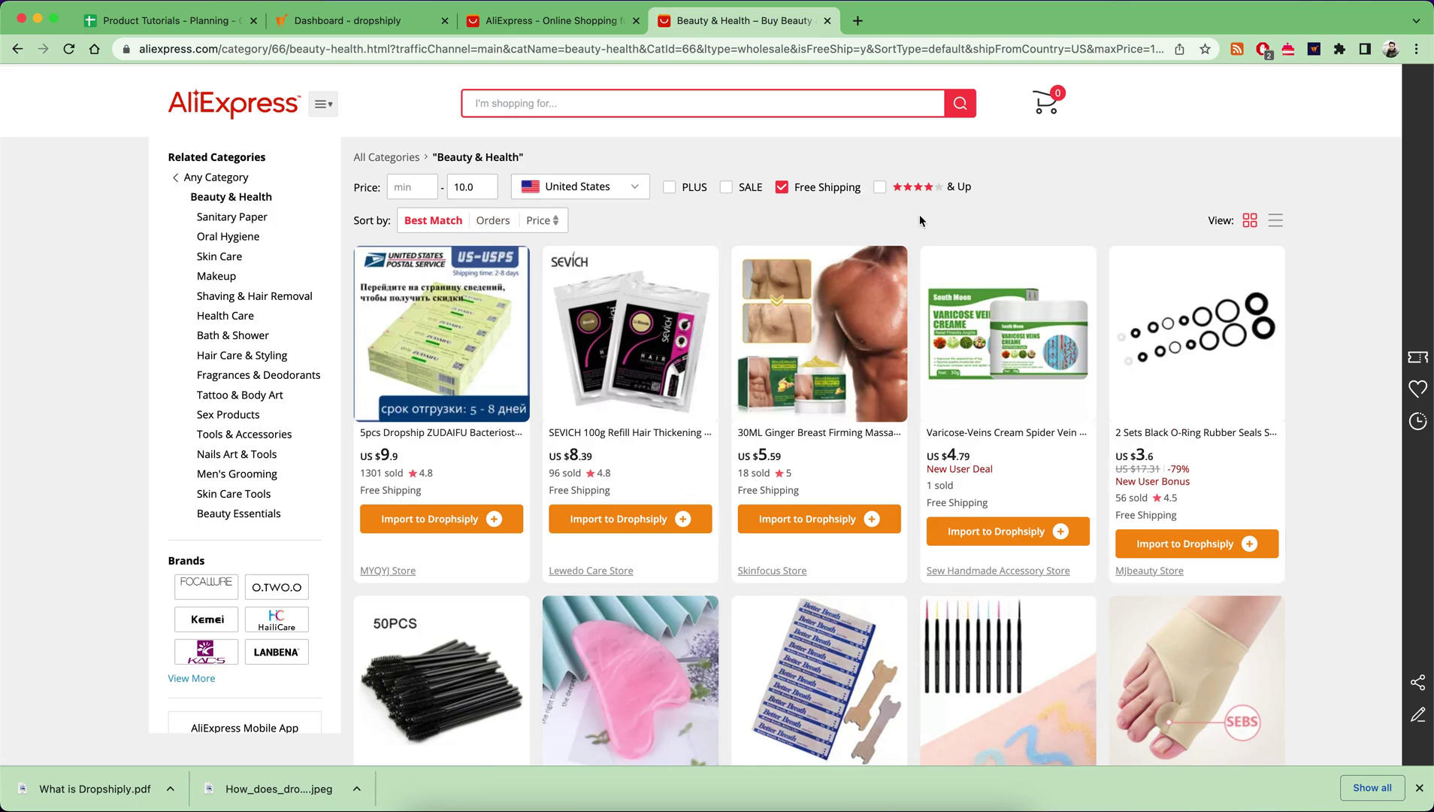
pyautogui.scroll(-3, 1343, 397)
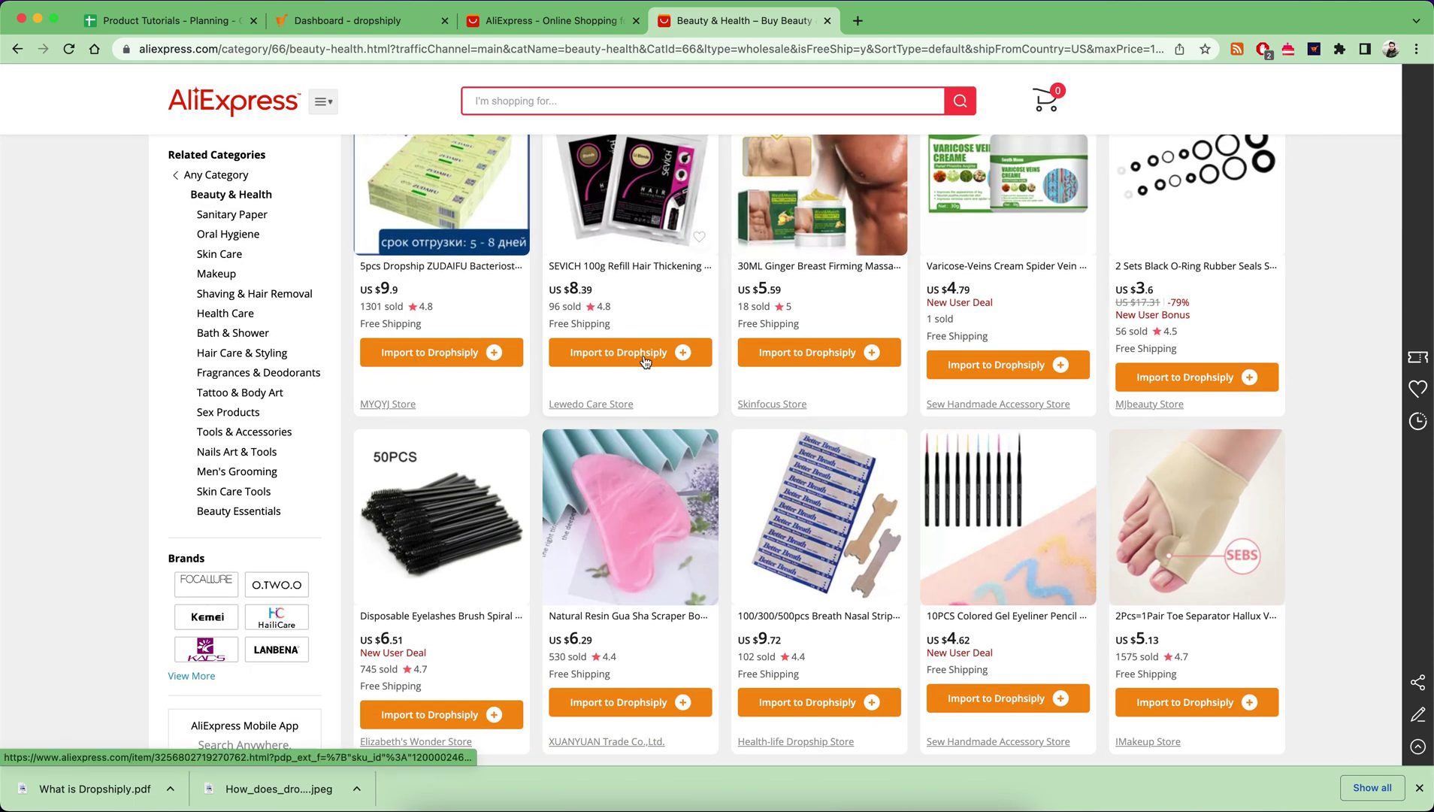
pyautogui.moveTo(441, 516)
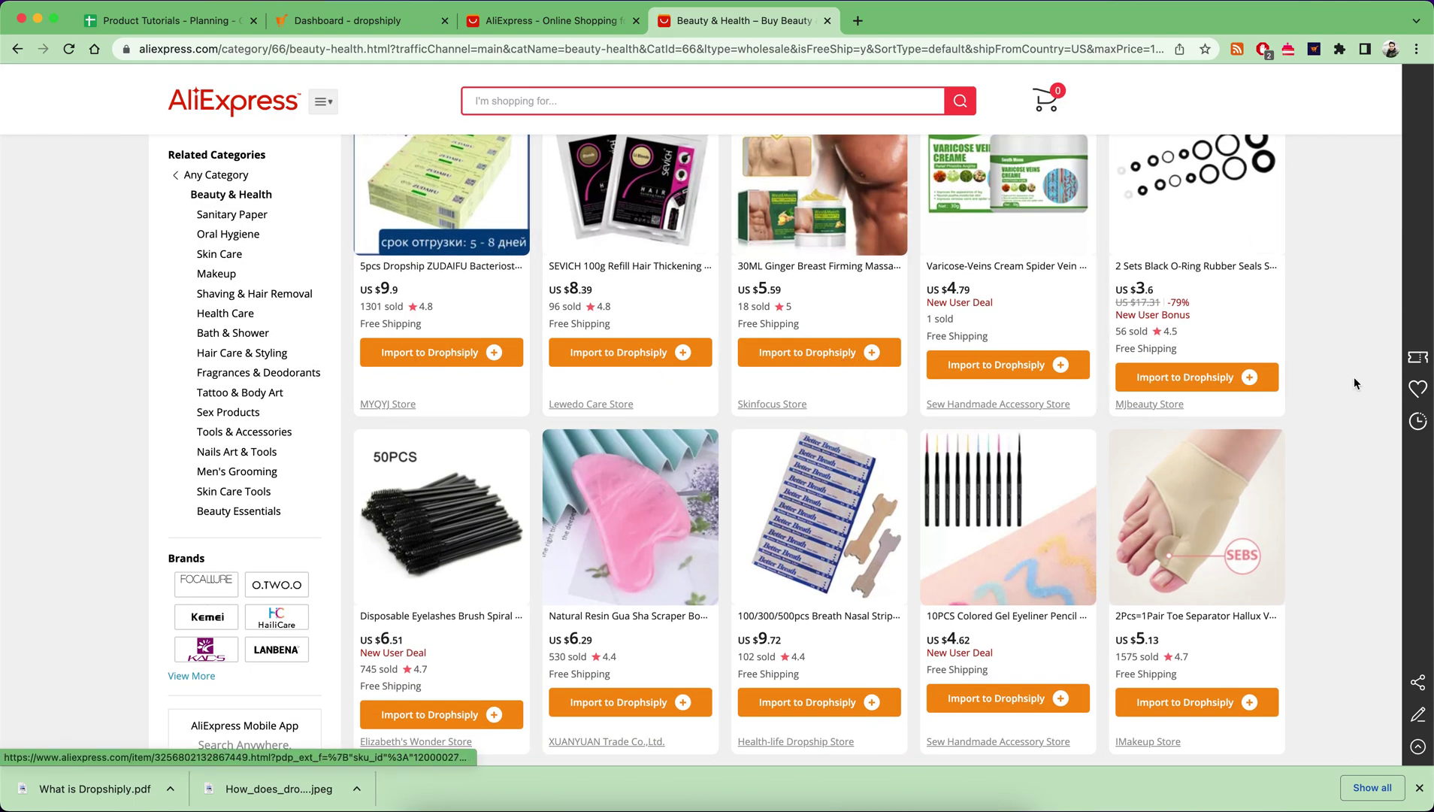
pyautogui.scroll(-3, 1354, 383)
pyautogui.scroll(-3, 1354, 384)
pyautogui.scroll(-2, 1354, 383)
pyautogui.scroll(-2, 1354, 384)
pyautogui.scroll(-2, 1354, 383)
pyautogui.scroll(-2, 1354, 384)
pyautogui.scroll(-1, 1354, 383)
pyautogui.scroll(-1, 1354, 384)
pyautogui.scroll(-1, 1354, 383)
pyautogui.scroll(1, 1354, 383)
pyautogui.scroll(2, 1354, 384)
pyautogui.scroll(2, 1354, 383)
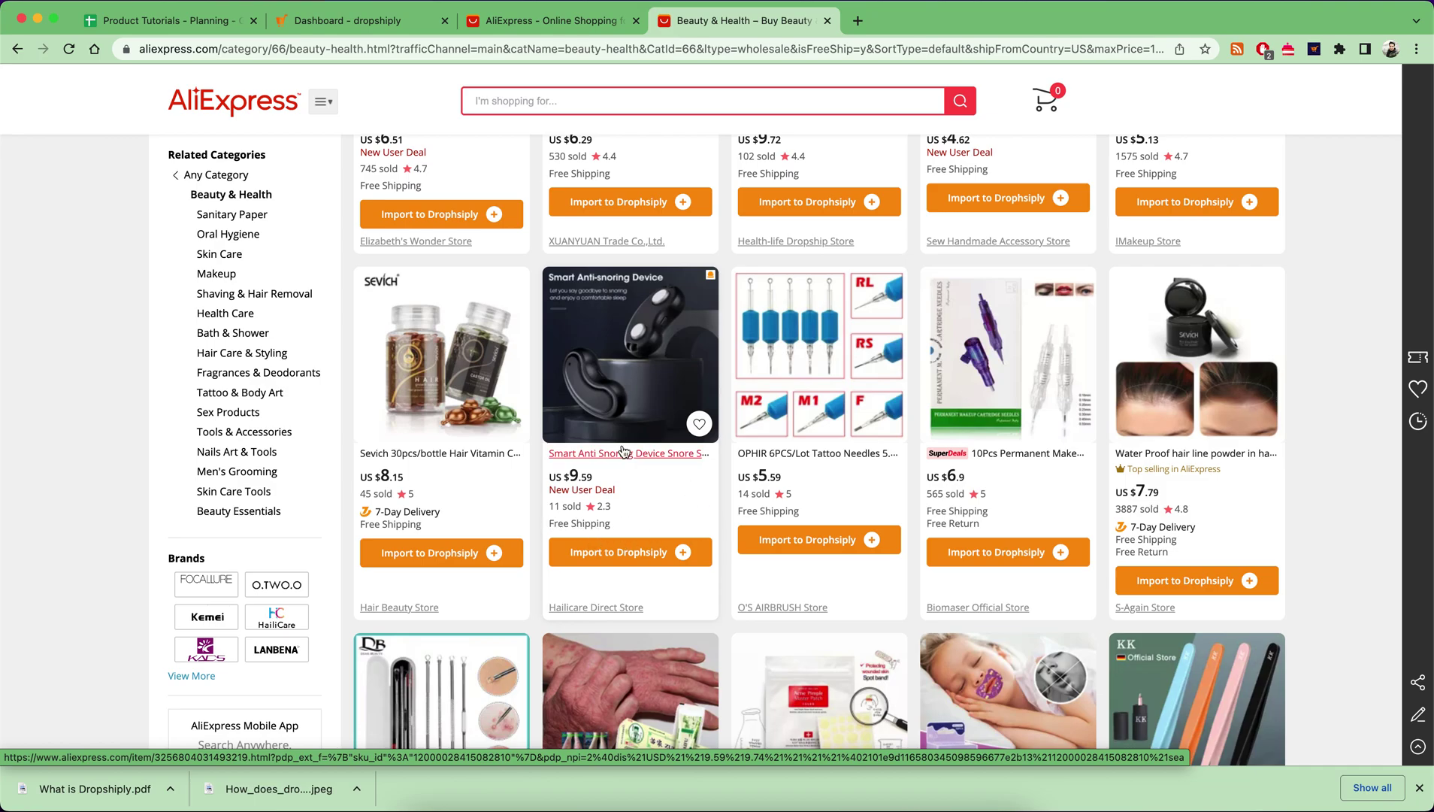
# Step: Import the anti-snoring device, toe separator, acne needle set and ice gel eye mask
pyautogui.click(658, 554)
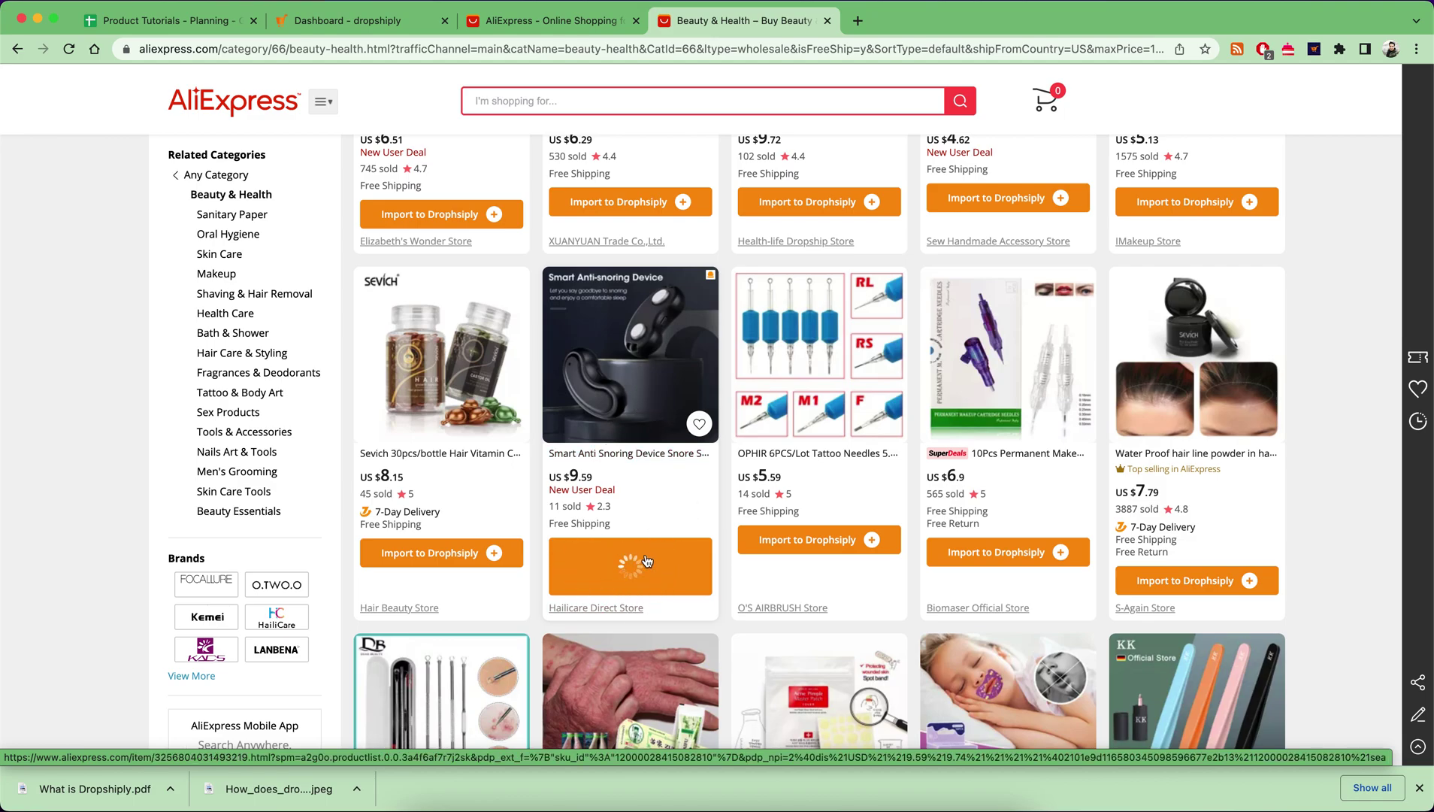
pyautogui.scroll(3, 646, 430)
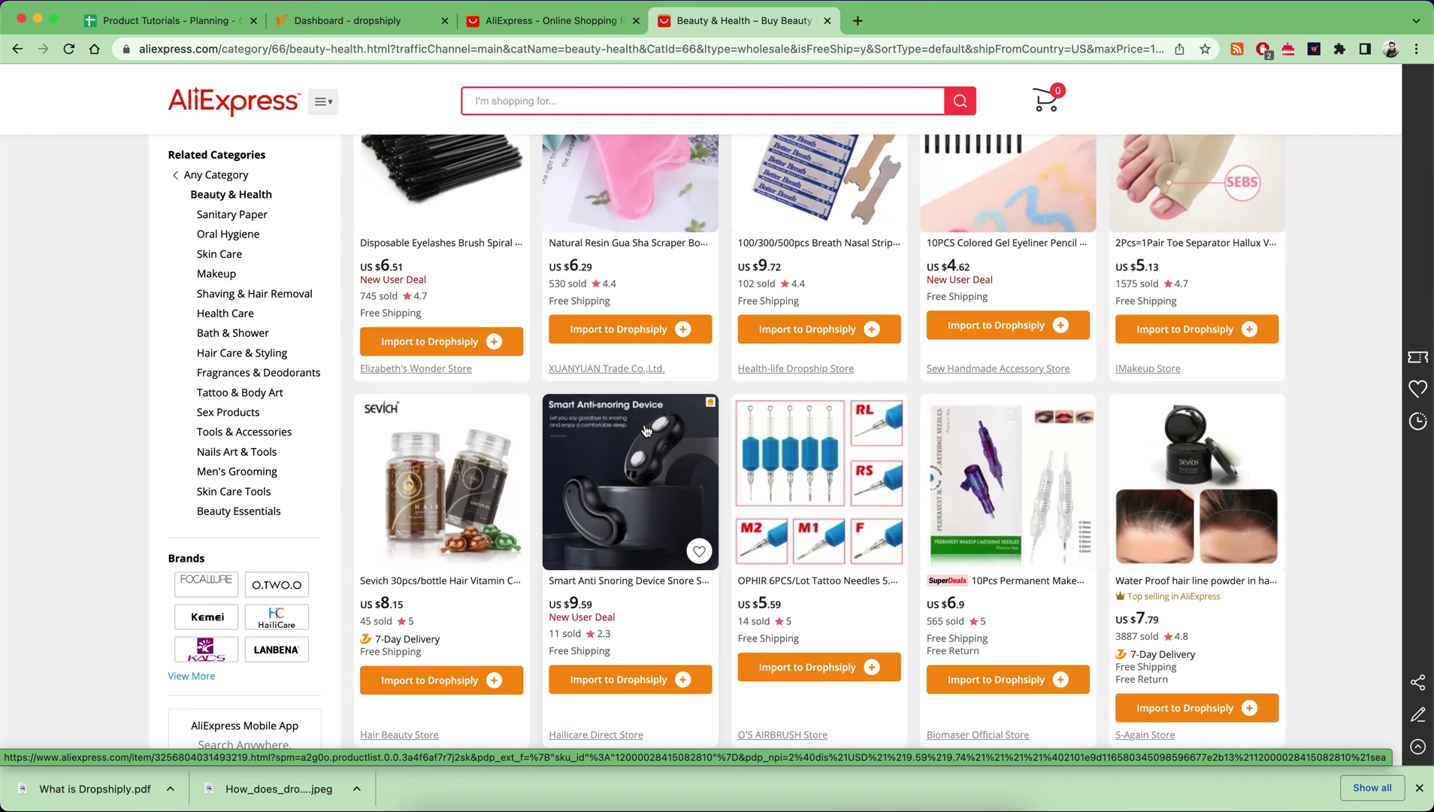
pyautogui.scroll(3, 646, 429)
pyautogui.scroll(1, 647, 429)
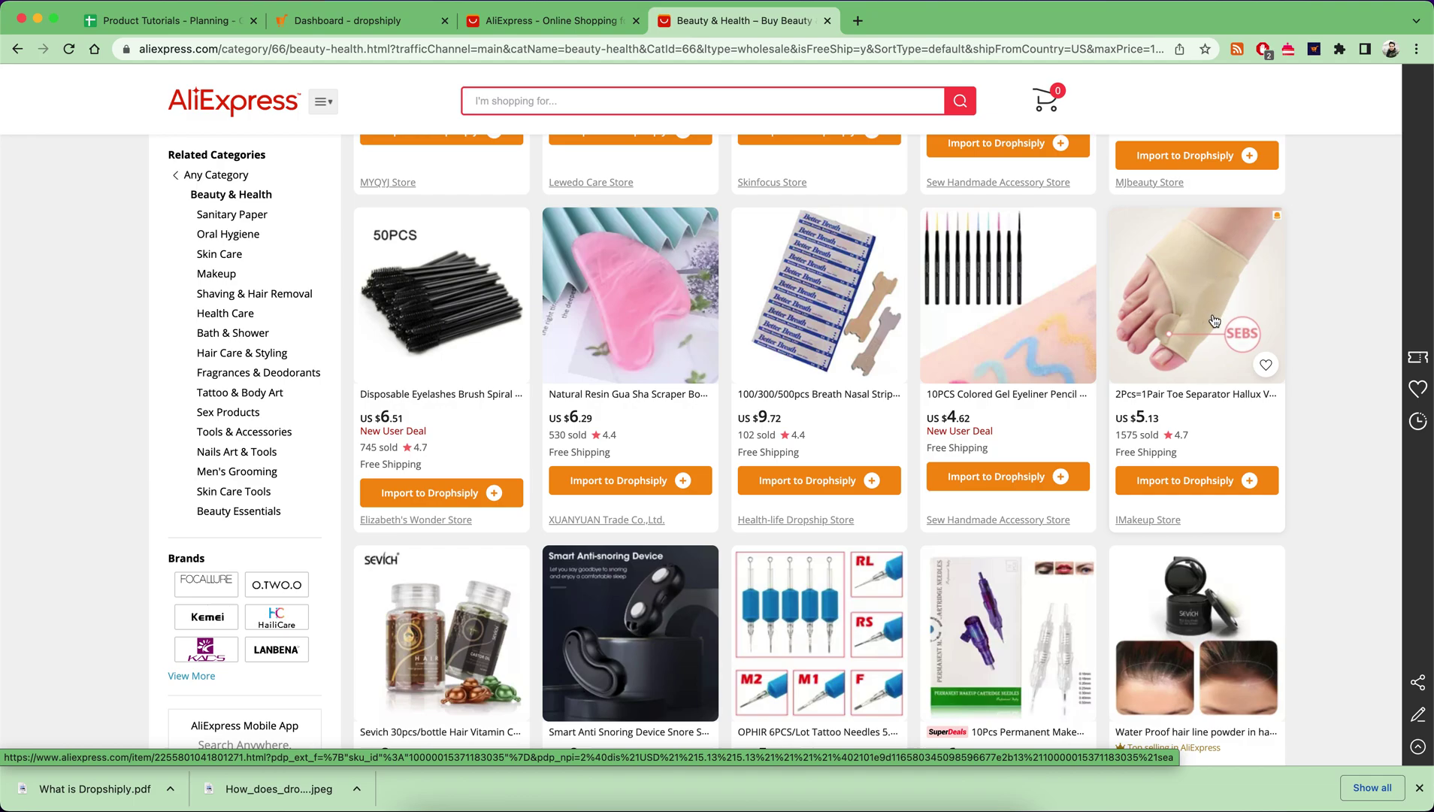
pyautogui.click(1197, 484)
pyautogui.scroll(-3, 1349, 478)
pyautogui.scroll(-3, 1349, 478)
pyautogui.scroll(-3, 1349, 478)
pyautogui.scroll(-2, 1349, 479)
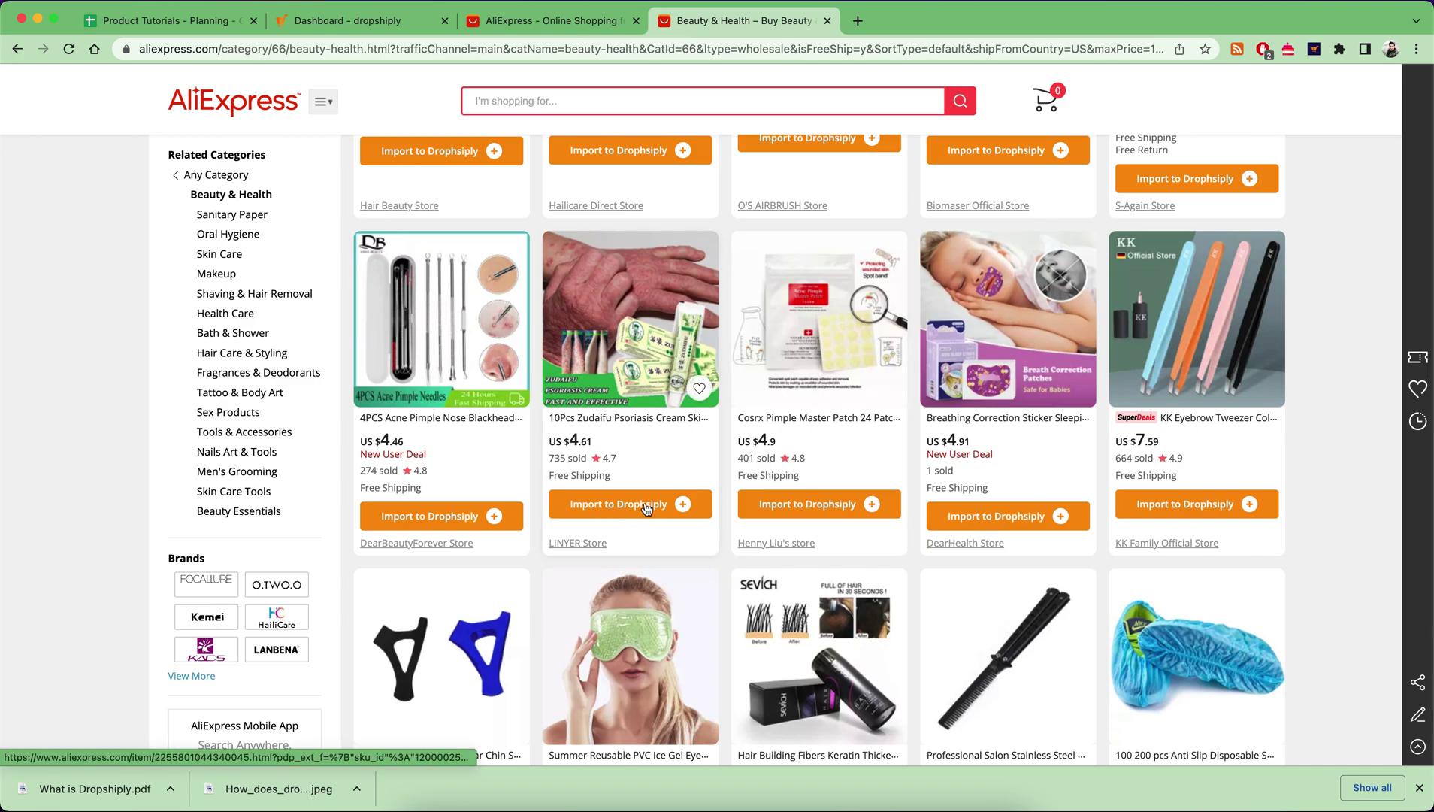
pyautogui.click(470, 522)
pyautogui.scroll(-3, 471, 522)
pyautogui.scroll(-1, 634, 572)
pyautogui.click(634, 571)
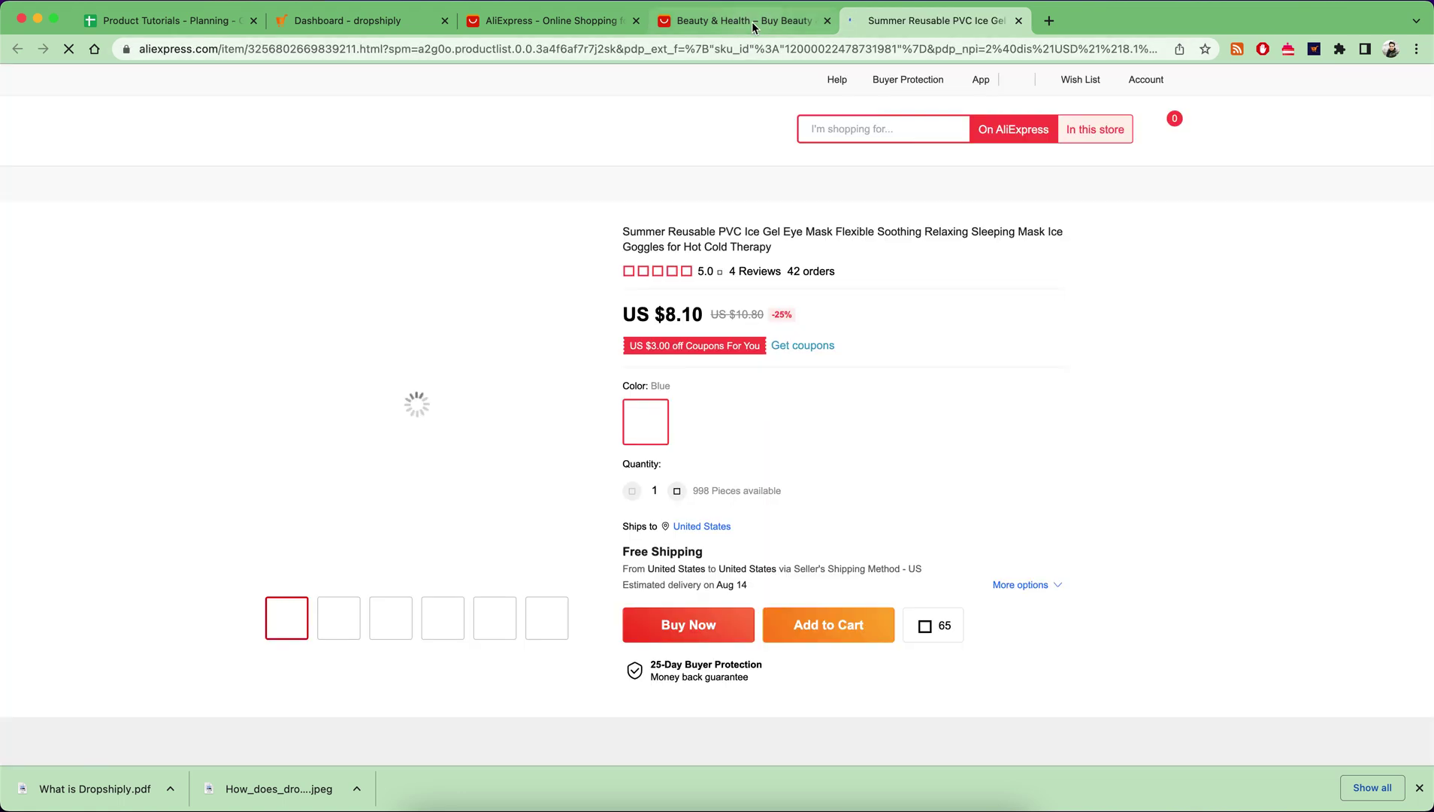
pyautogui.click(752, 21)
pyautogui.click(614, 539)
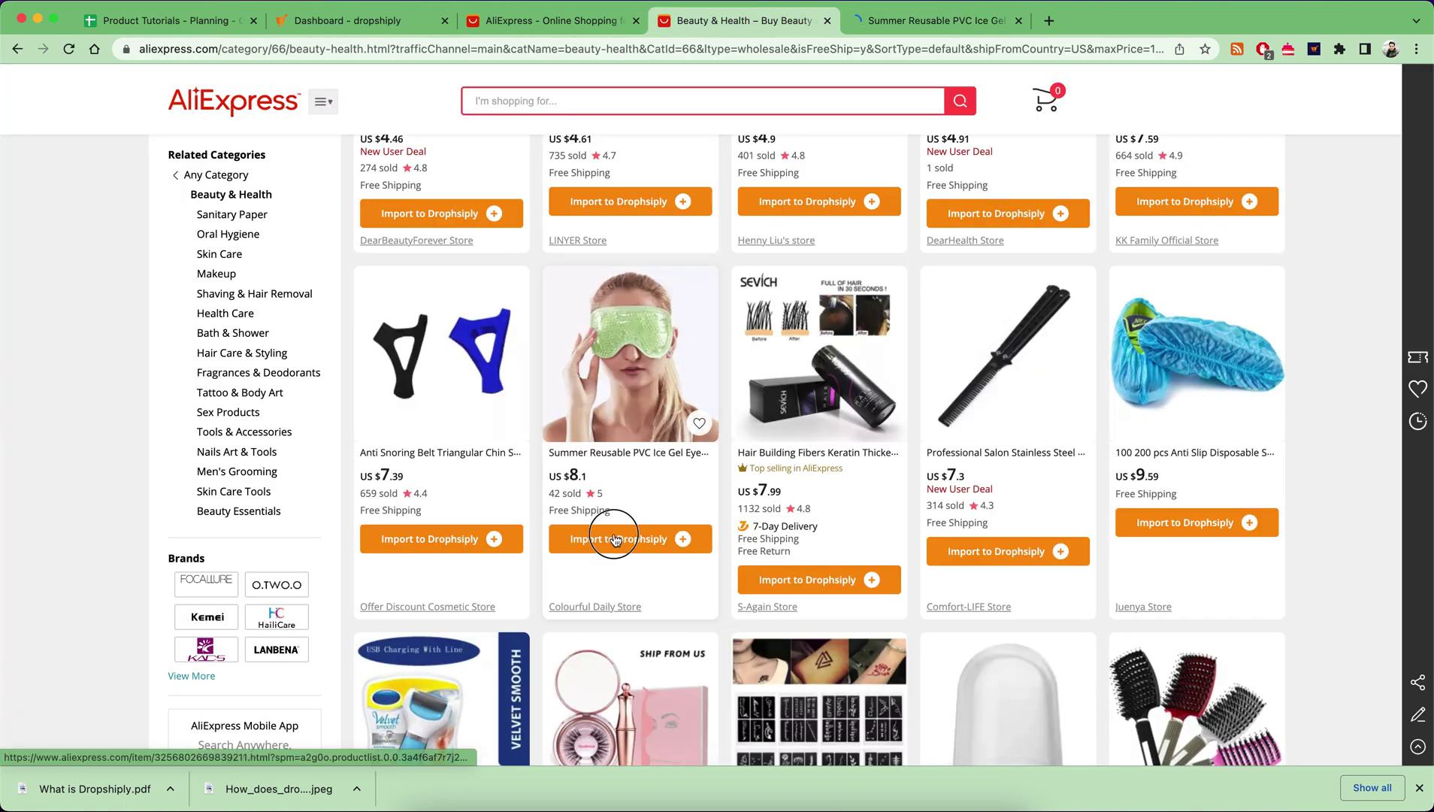
# Step: Import the salon comb, shoe covers, magnetic eyelash liner set and vacuum massager cup
pyautogui.click(1004, 552)
pyautogui.click(1195, 523)
pyautogui.scroll(-5, 717, 547)
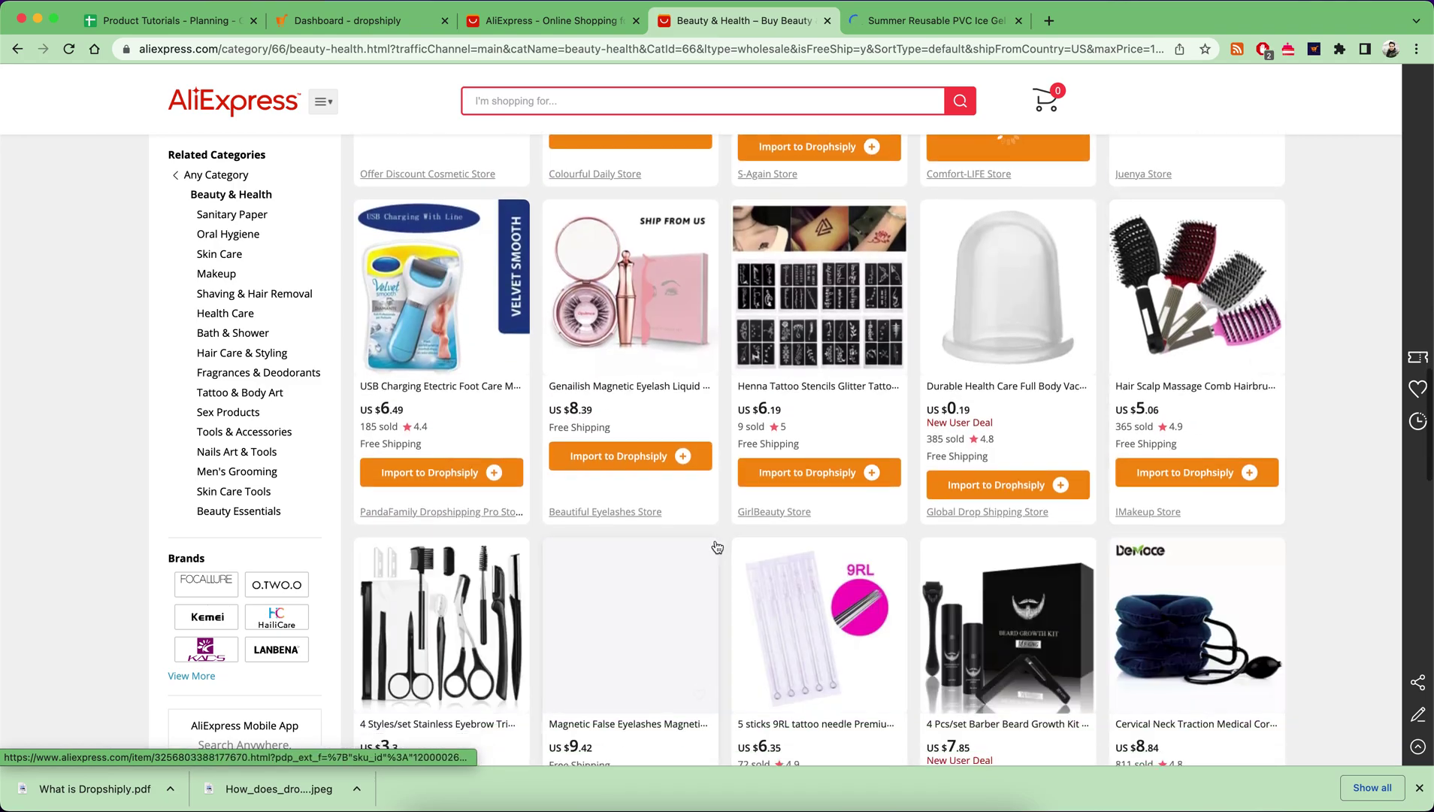
pyautogui.click(636, 460)
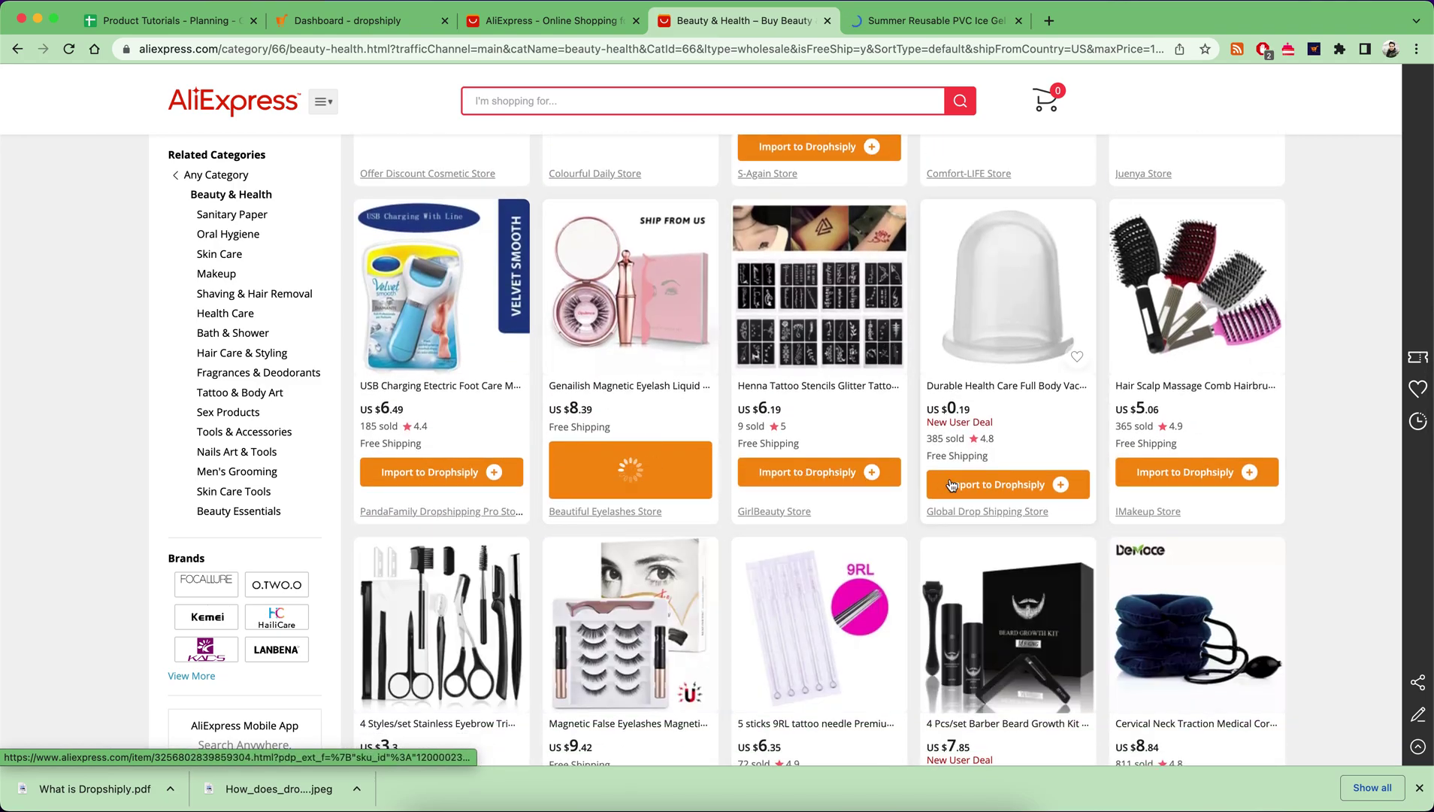
pyautogui.click(995, 484)
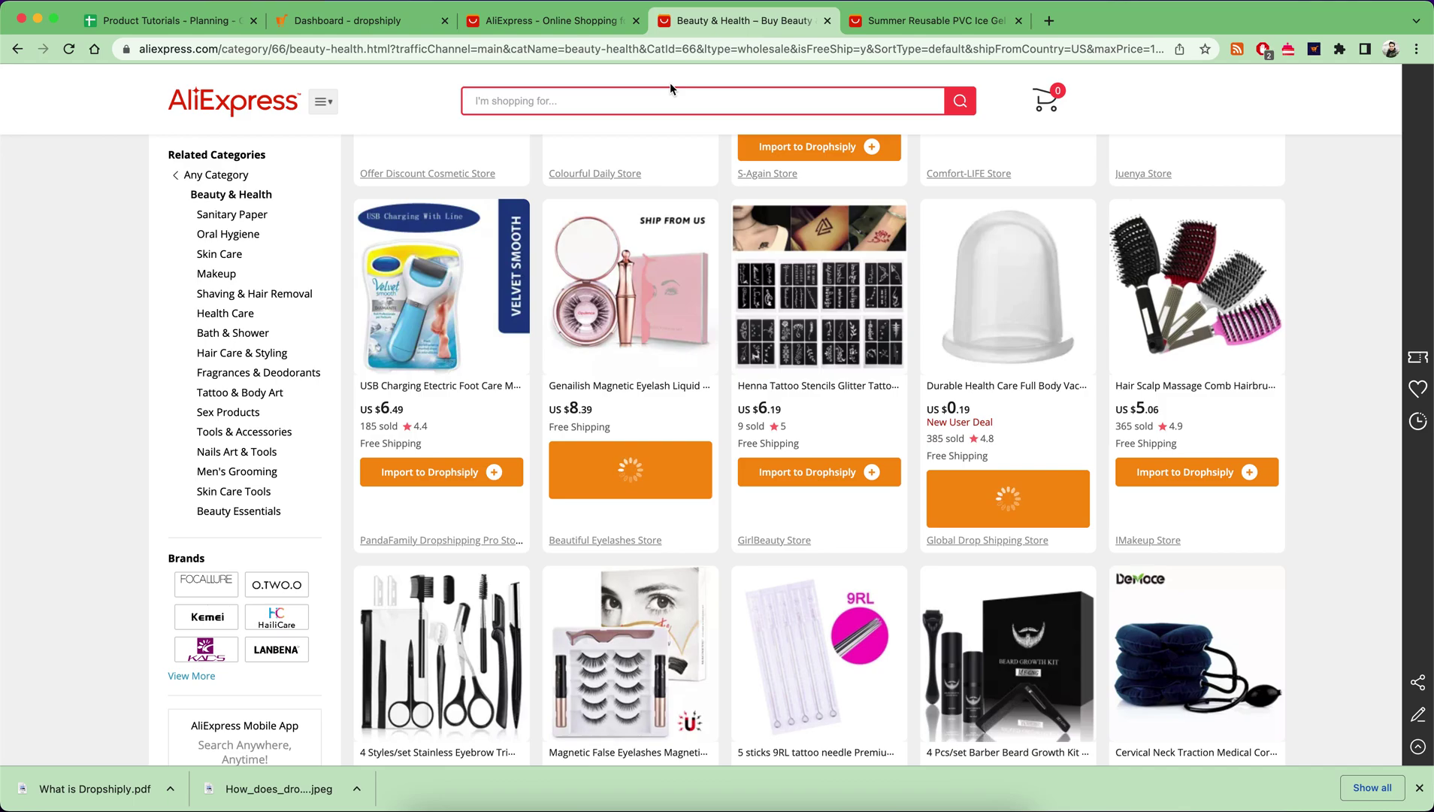
pyautogui.click(312, 25)
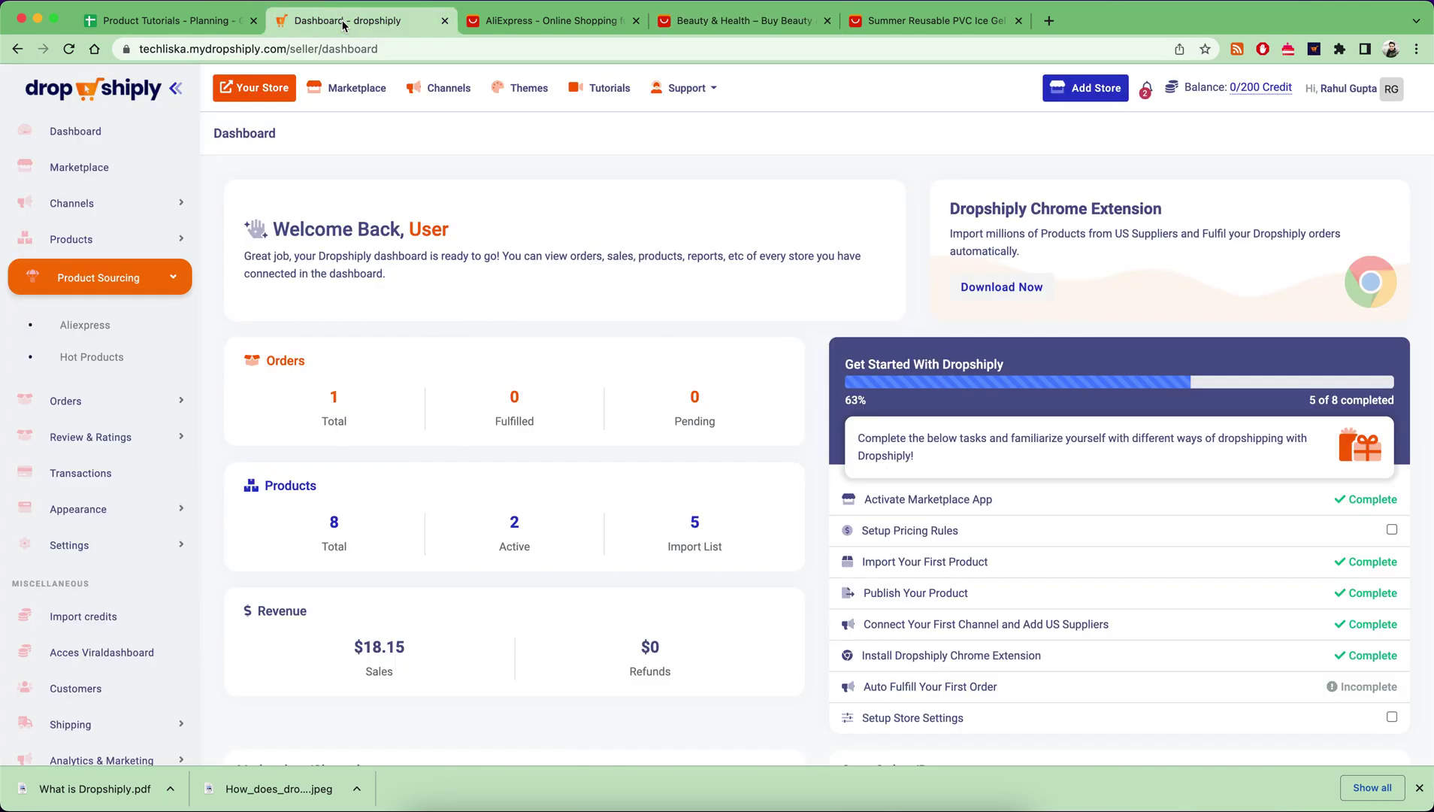
# Step: Open Products > All Products and show the Import List of draft products
pyautogui.click(71, 239)
pyautogui.click(88, 288)
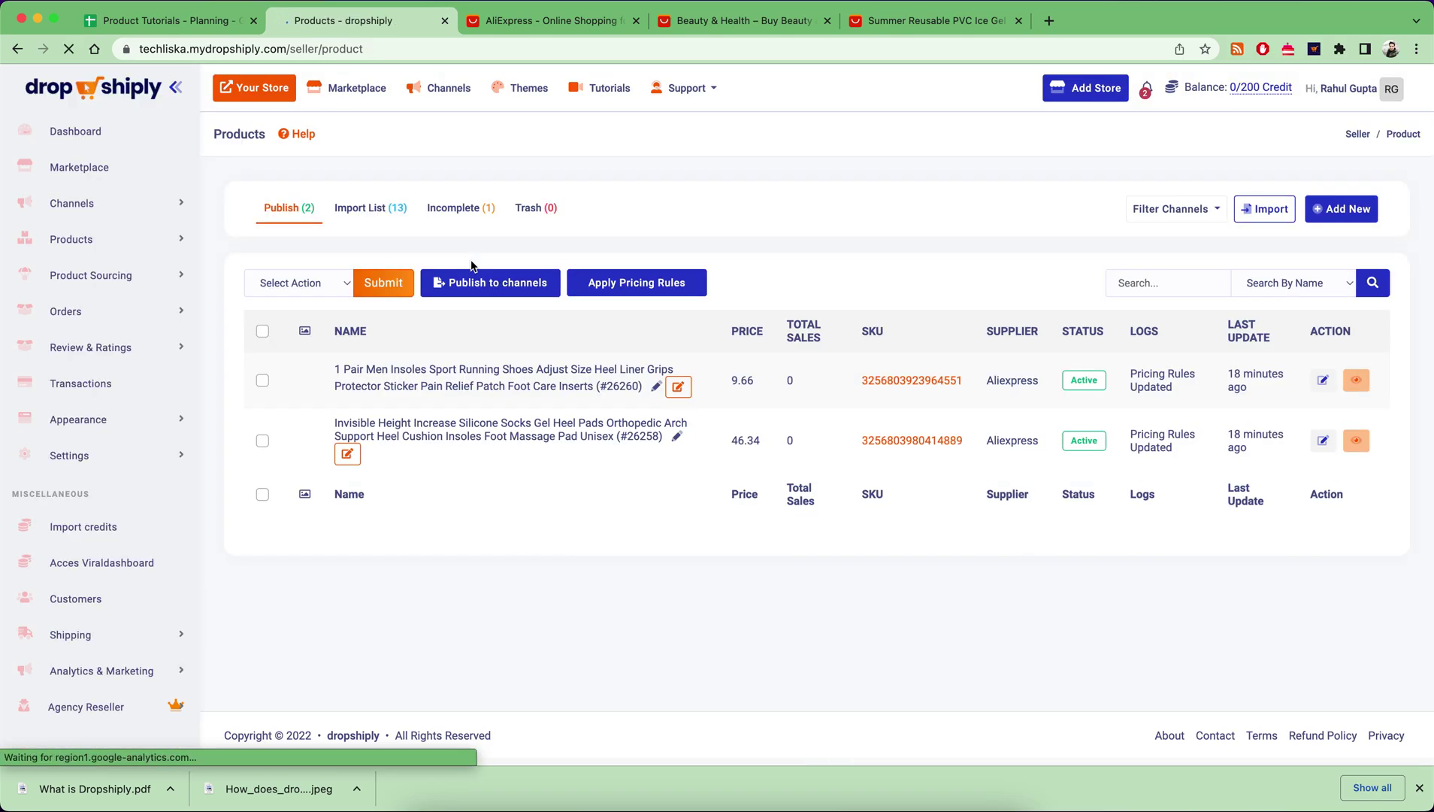
pyautogui.click(377, 212)
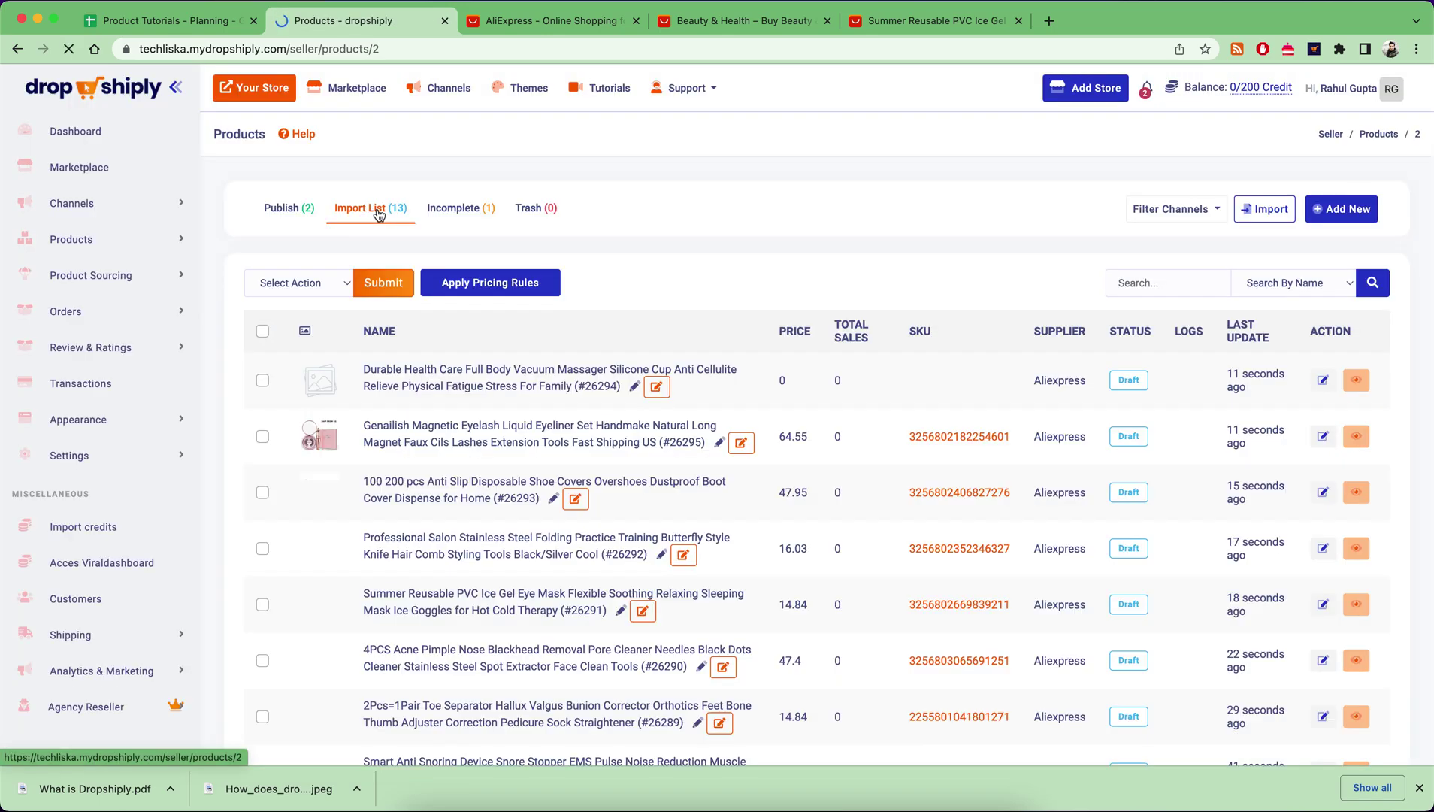
pyautogui.scroll(-3, 665, 257)
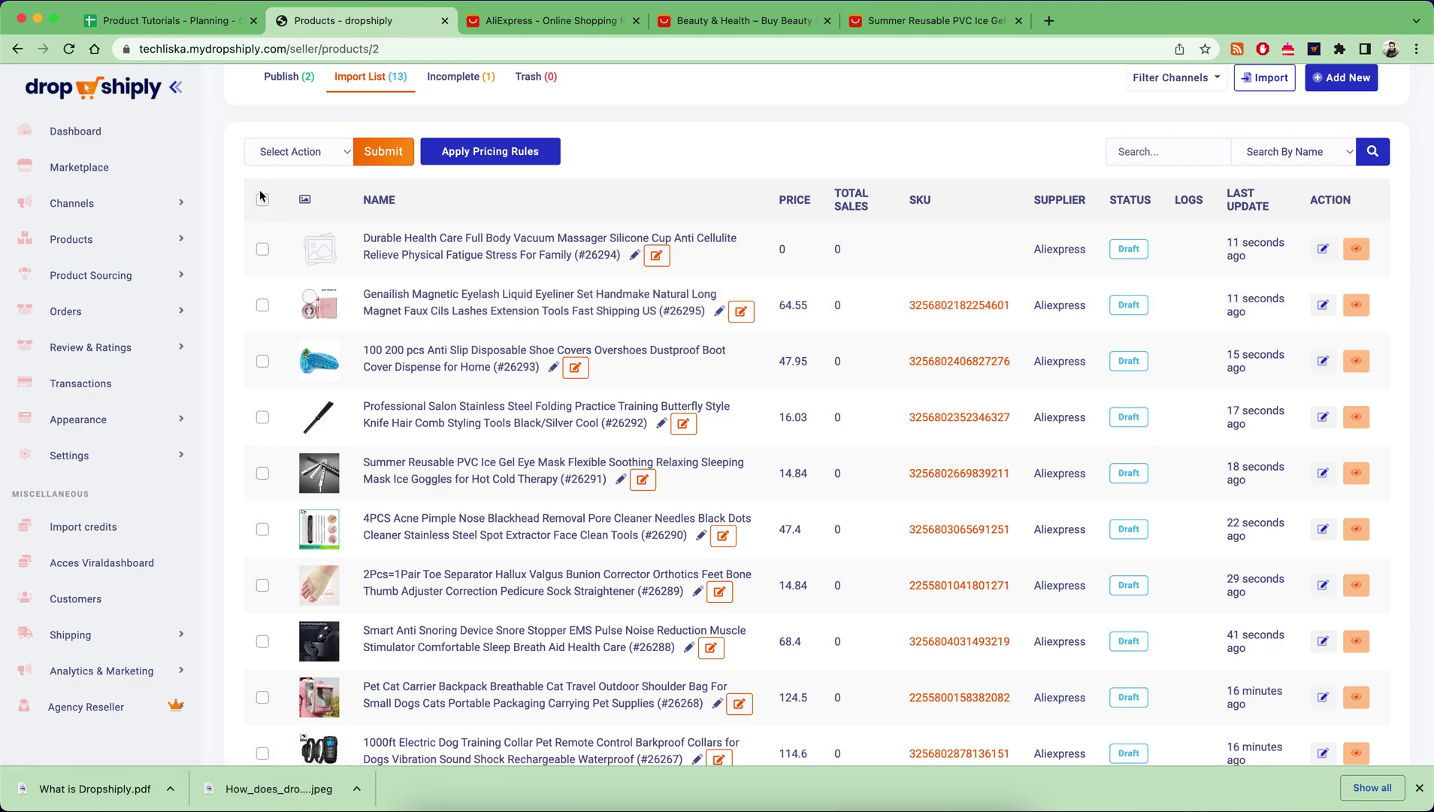
# Step: Publish Now the eyelash liner set, shoe covers and salon comb from the import list
pyautogui.click(262, 305)
pyautogui.click(263, 360)
pyautogui.click(262, 417)
pyautogui.click(302, 151)
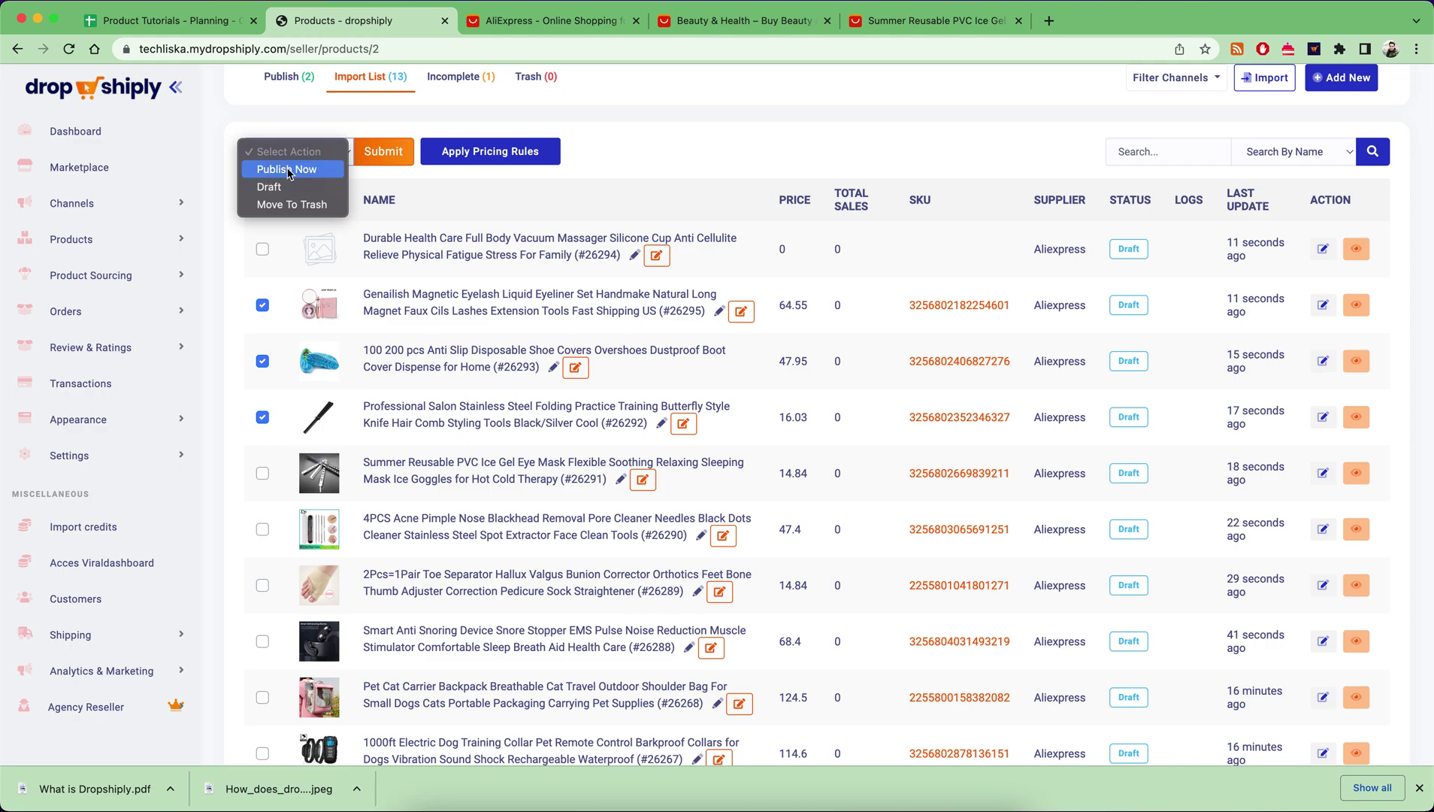
pyautogui.click(292, 171)
pyautogui.click(382, 151)
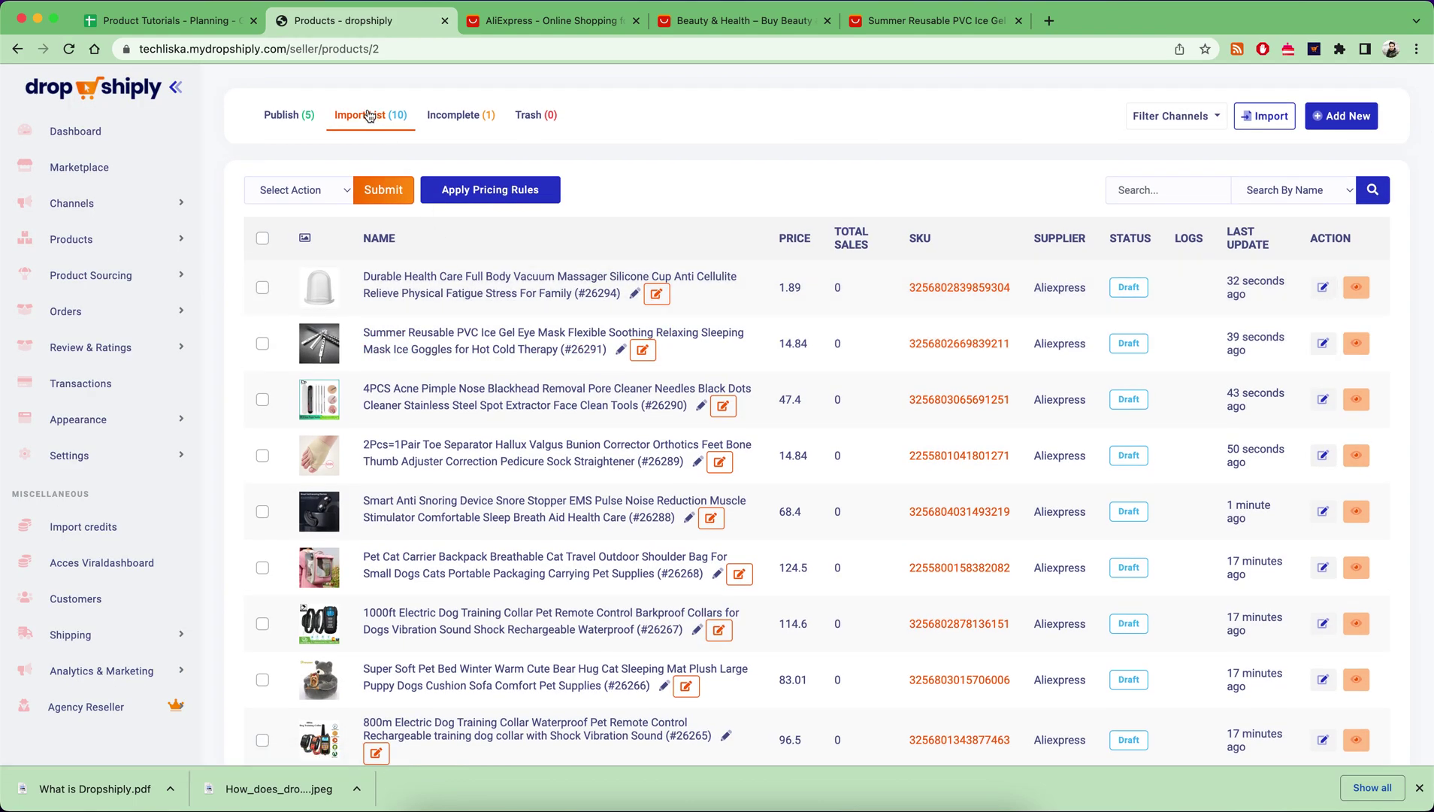
pyautogui.click(557, 20)
pyautogui.moveTo(313, 378)
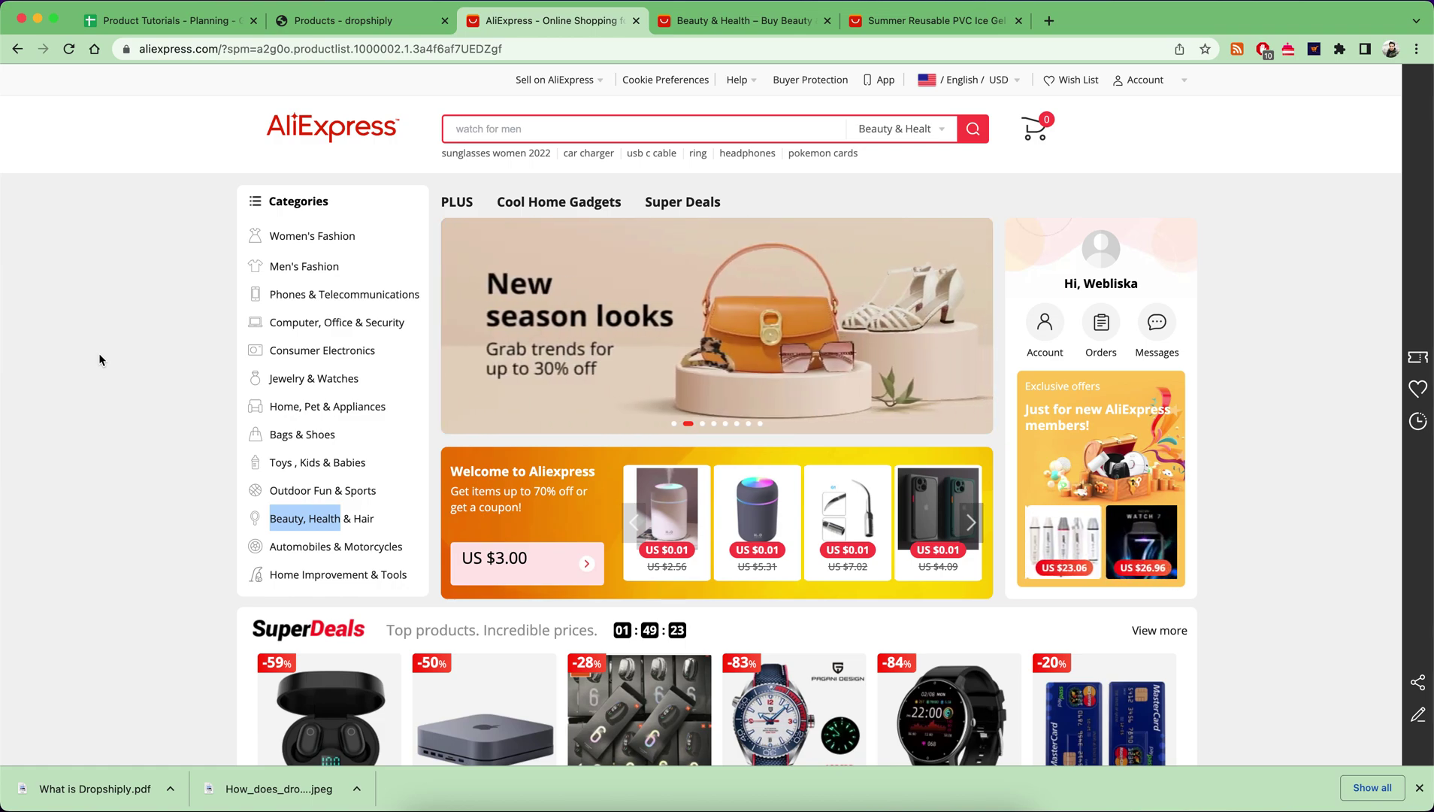
pyautogui.moveTo(602, 321)
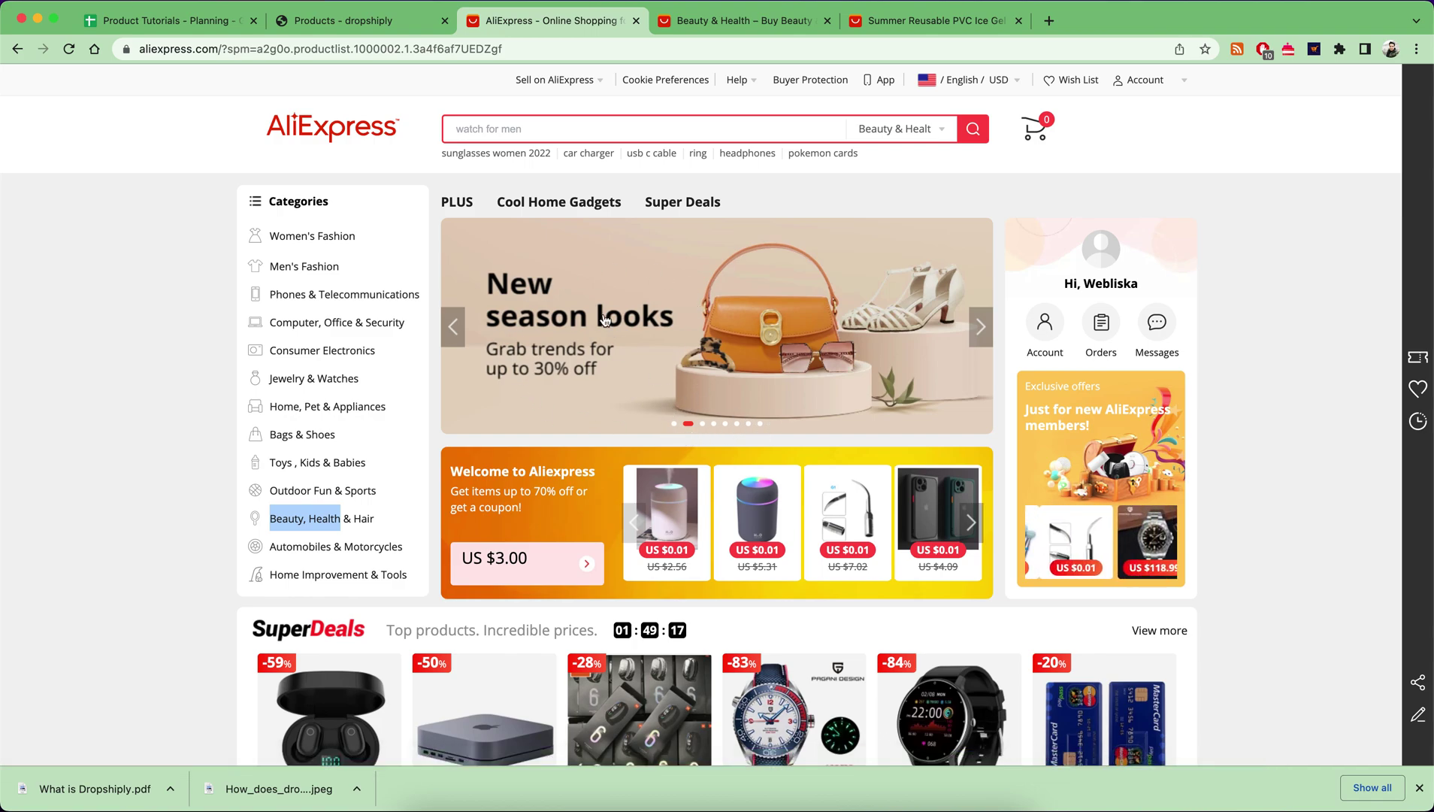
# Step: Open the first banner promotion and the outdoors promotion in new tabs
pyautogui.rightClick(685, 301)
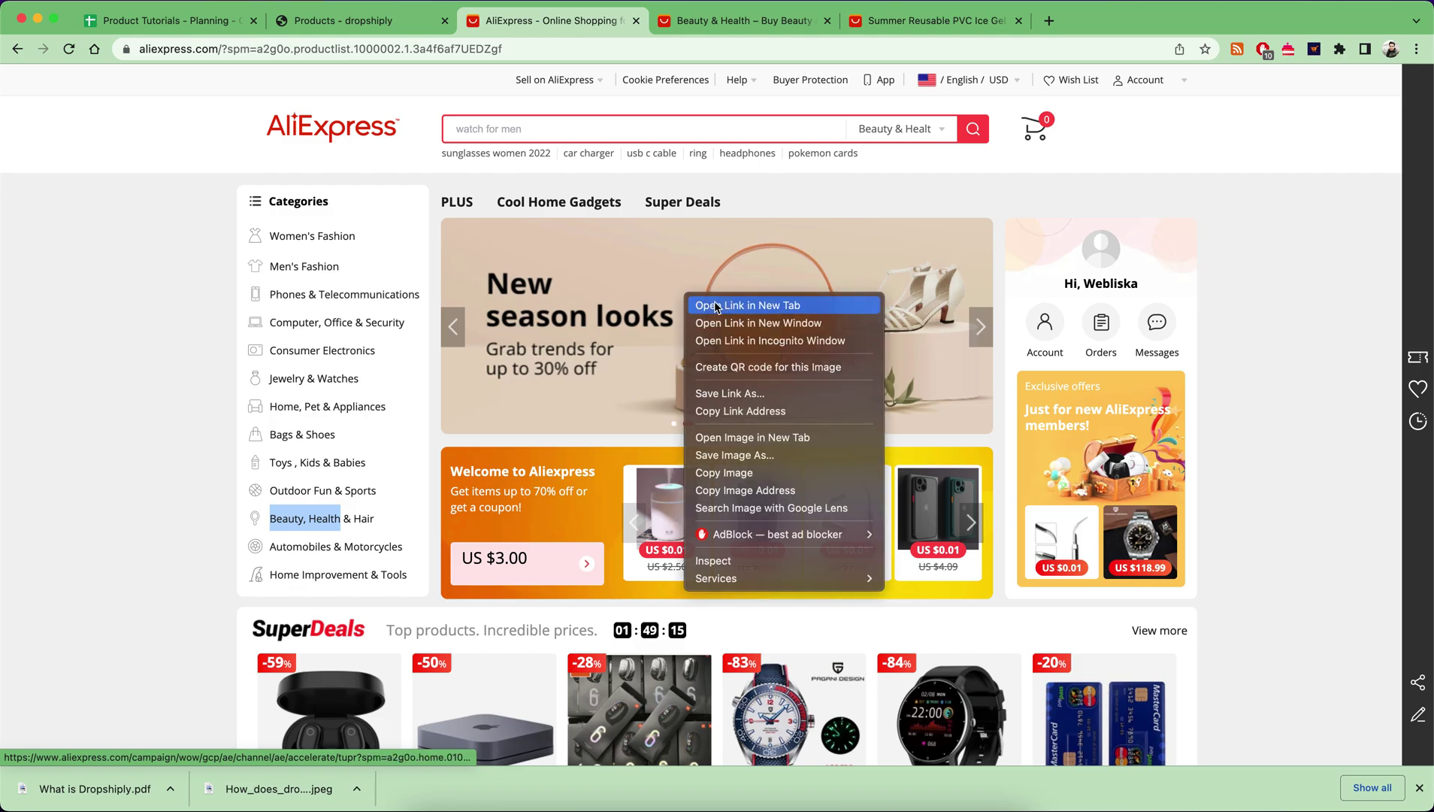
pyautogui.click(716, 305)
pyautogui.click(977, 326)
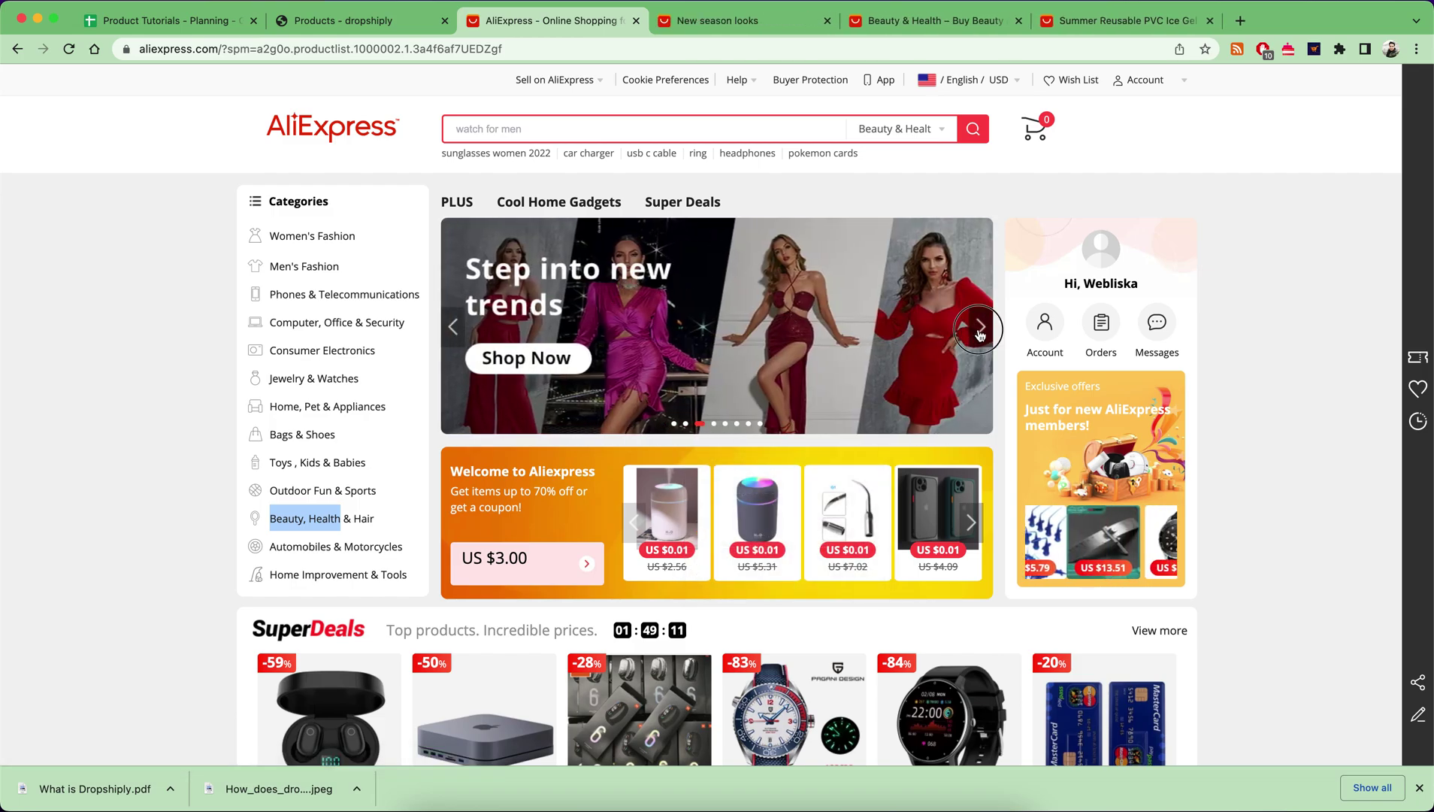
pyautogui.click(980, 326)
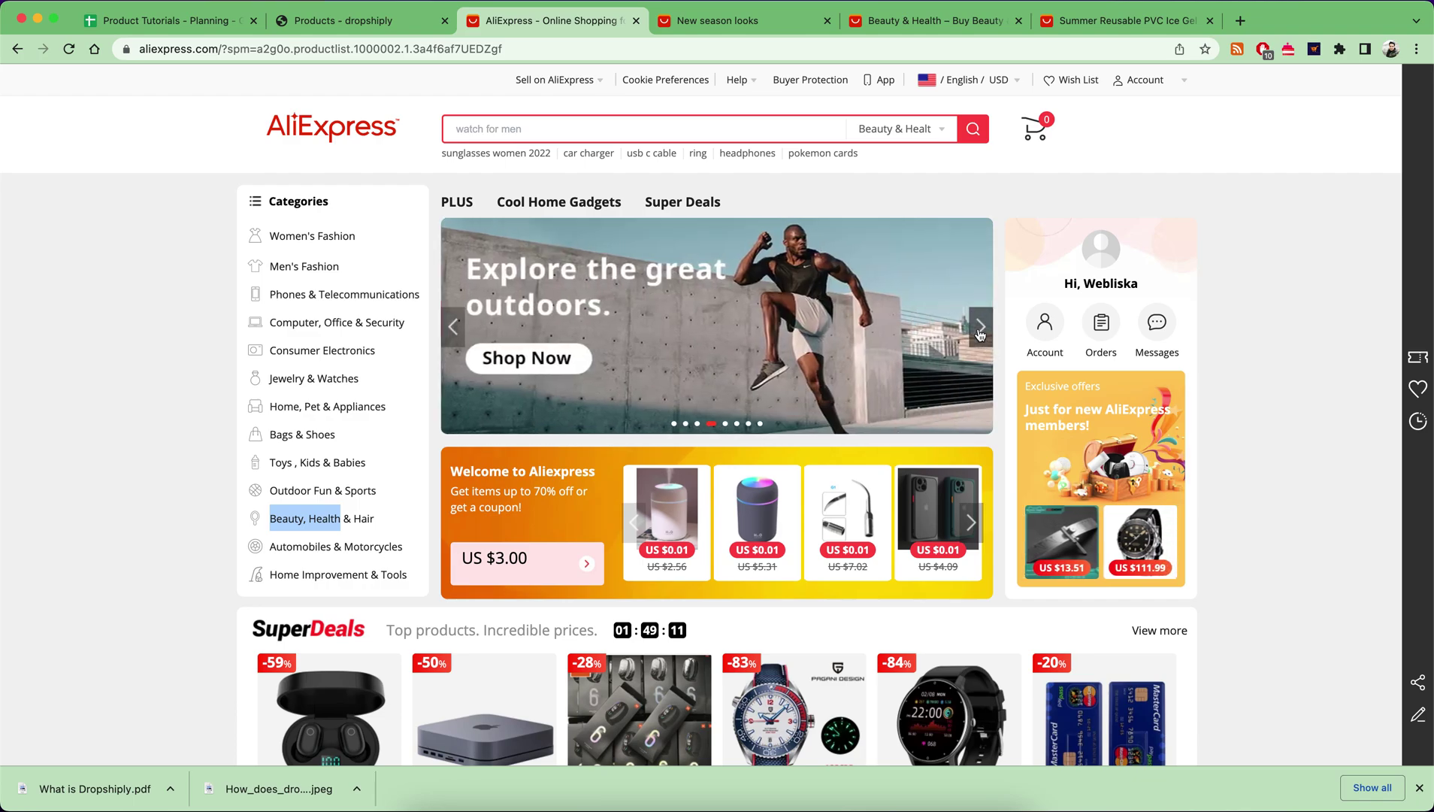
pyautogui.rightClick(646, 294)
pyautogui.click(716, 296)
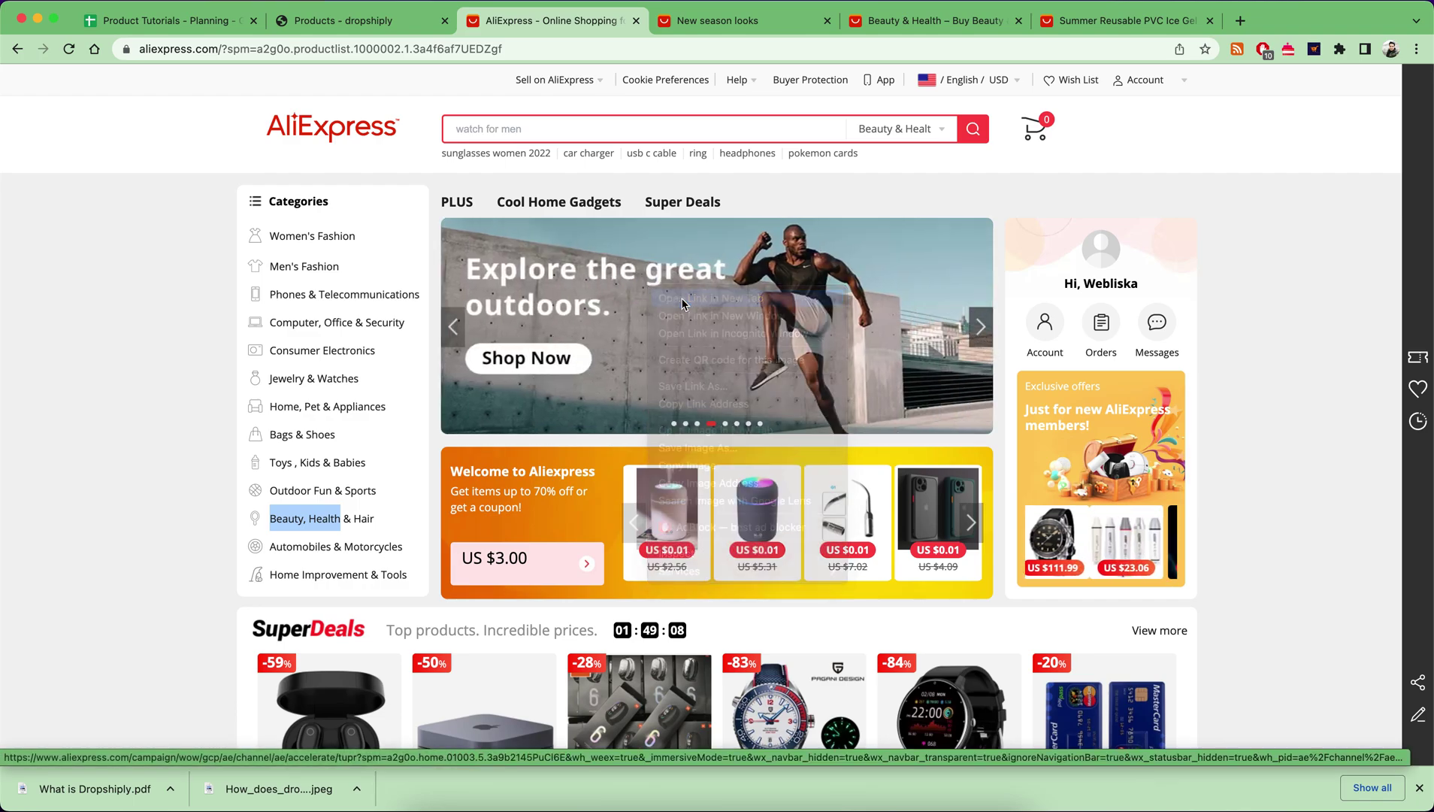
# Step: Open the Mother & Kids promotion in a new tab and view New season looks
pyautogui.click(976, 328)
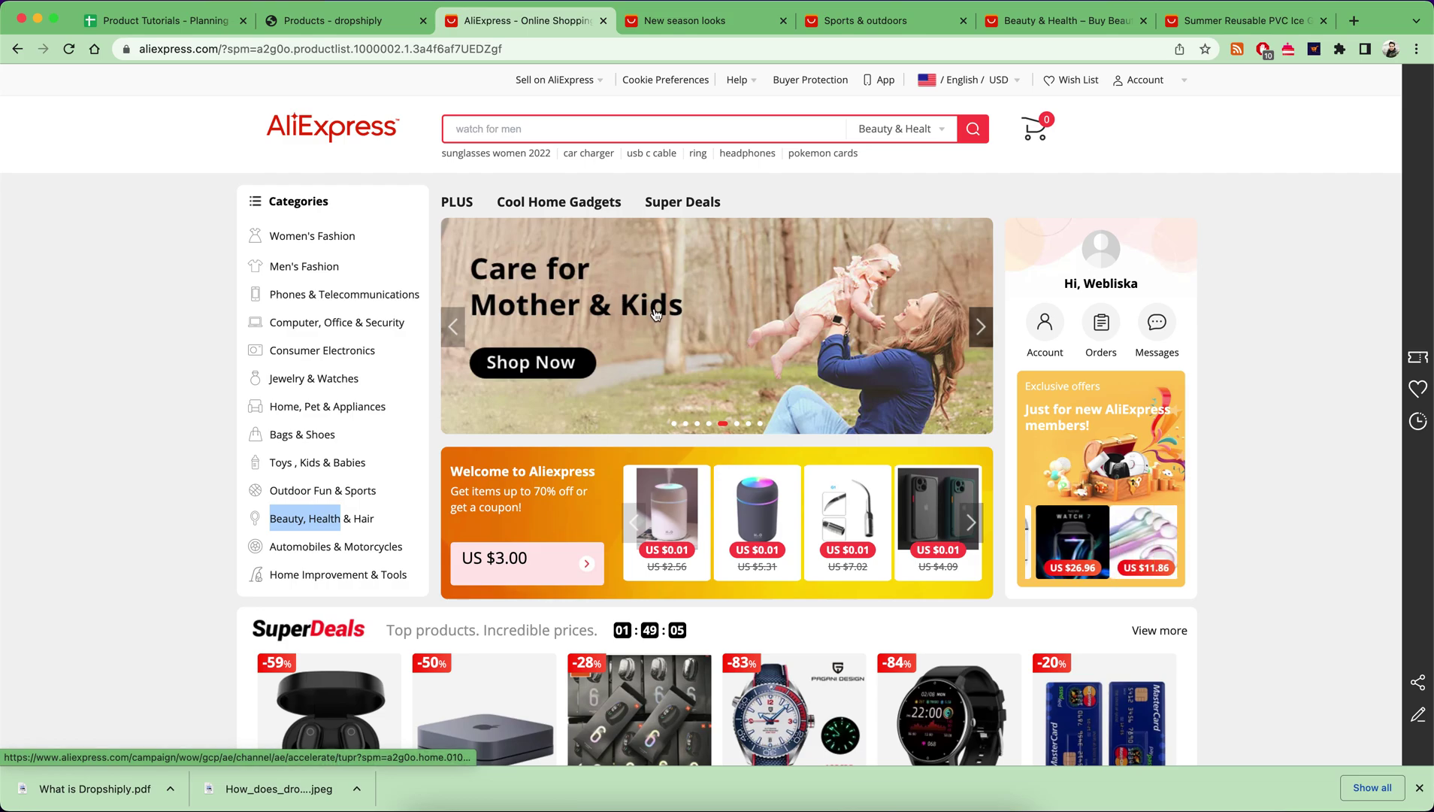
pyautogui.rightClick(656, 312)
pyautogui.click(717, 316)
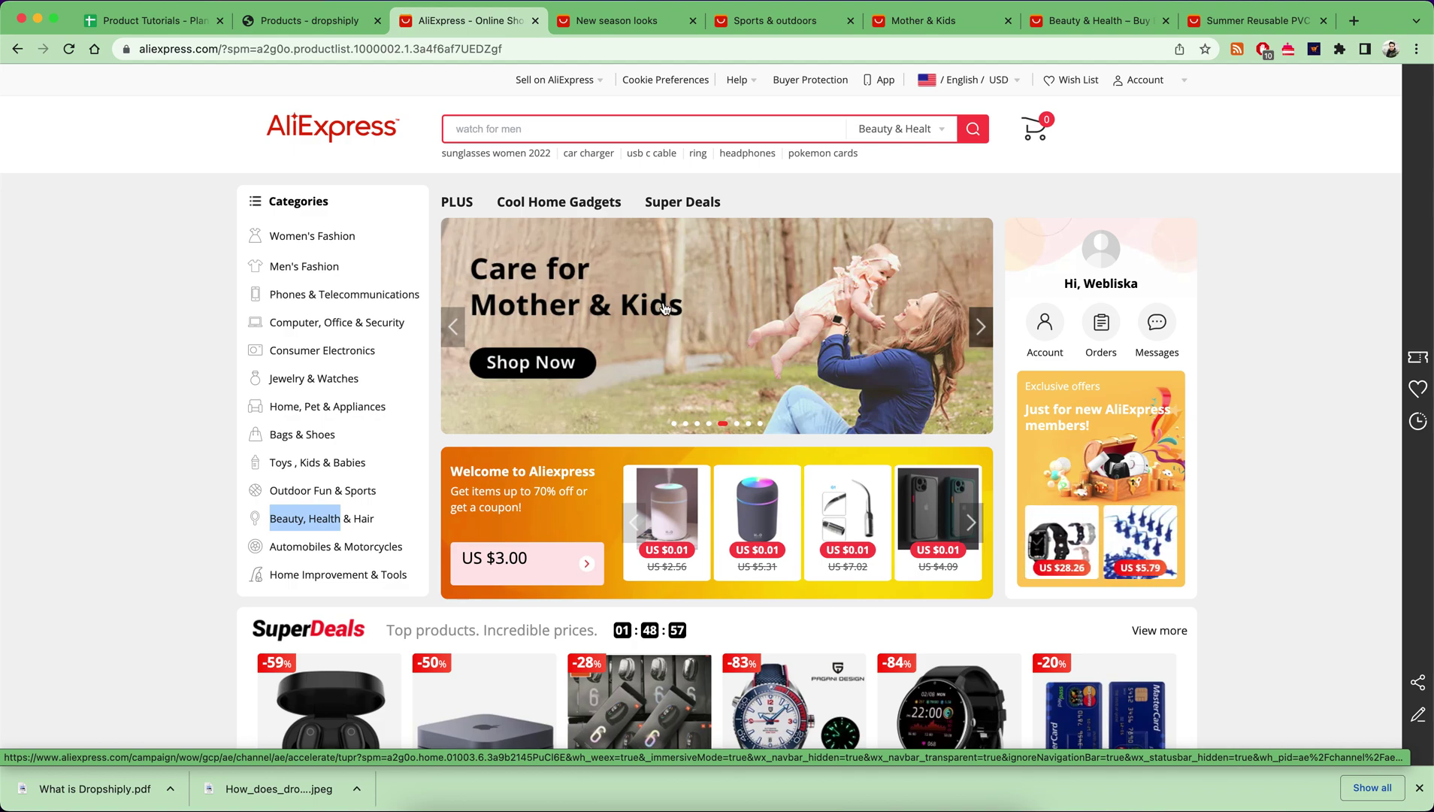
pyautogui.click(637, 20)
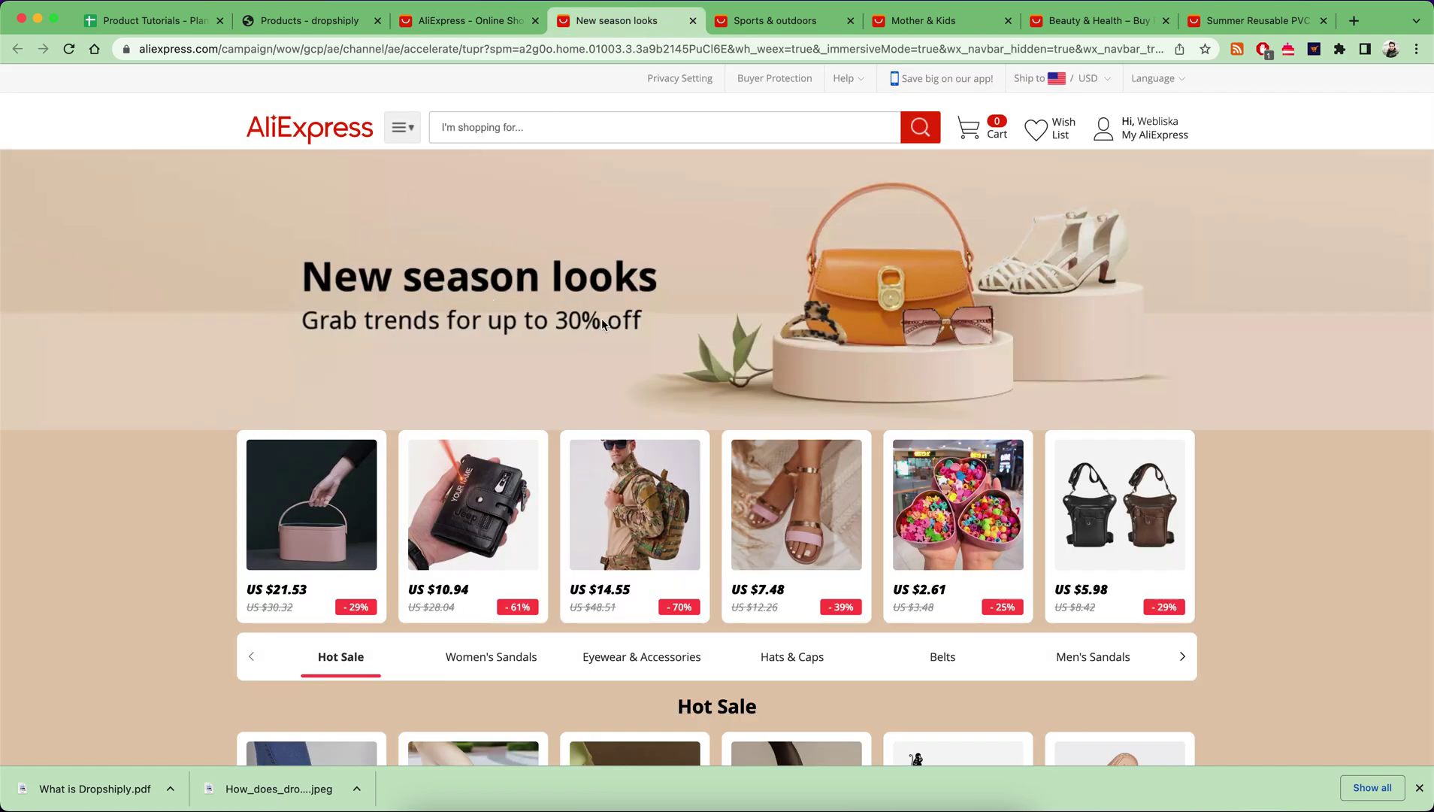
pyautogui.scroll(-5, 159, 492)
pyautogui.scroll(-5, 159, 493)
pyautogui.scroll(-3, 159, 493)
pyautogui.scroll(-3, 159, 493)
pyautogui.scroll(-3, 160, 492)
pyautogui.scroll(-3, 159, 493)
pyautogui.scroll(-3, 159, 492)
pyautogui.scroll(-3, 25, 633)
pyautogui.scroll(-3, 25, 633)
pyautogui.scroll(-3, 75, 459)
pyautogui.scroll(-3, 75, 458)
pyautogui.scroll(-2, 76, 459)
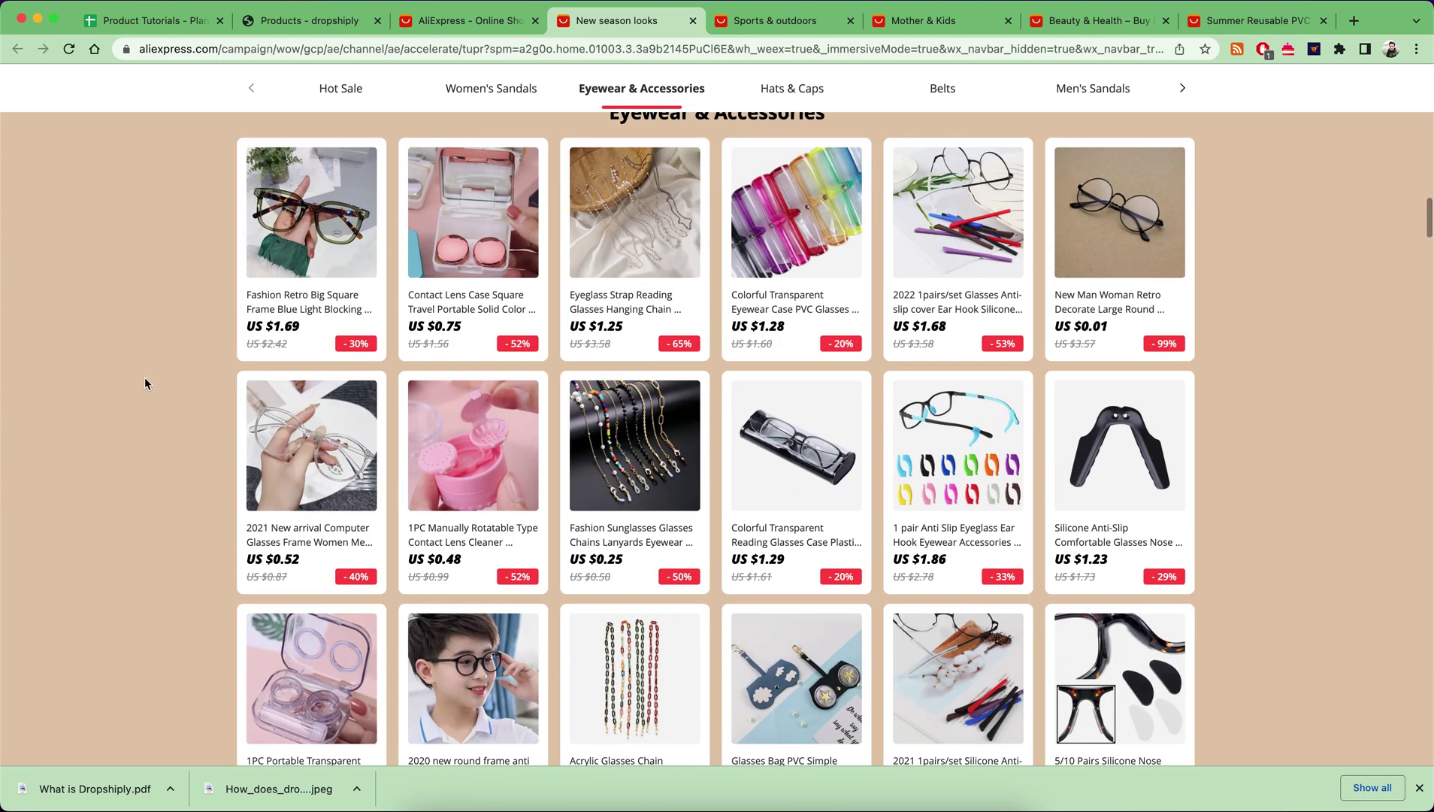
# Step: Open the square contact lens case and children's round-frame glasses in new tabs, then view the lens case
pyautogui.rightClick(449, 217)
pyautogui.click(481, 226)
pyautogui.scroll(-3, 836, 424)
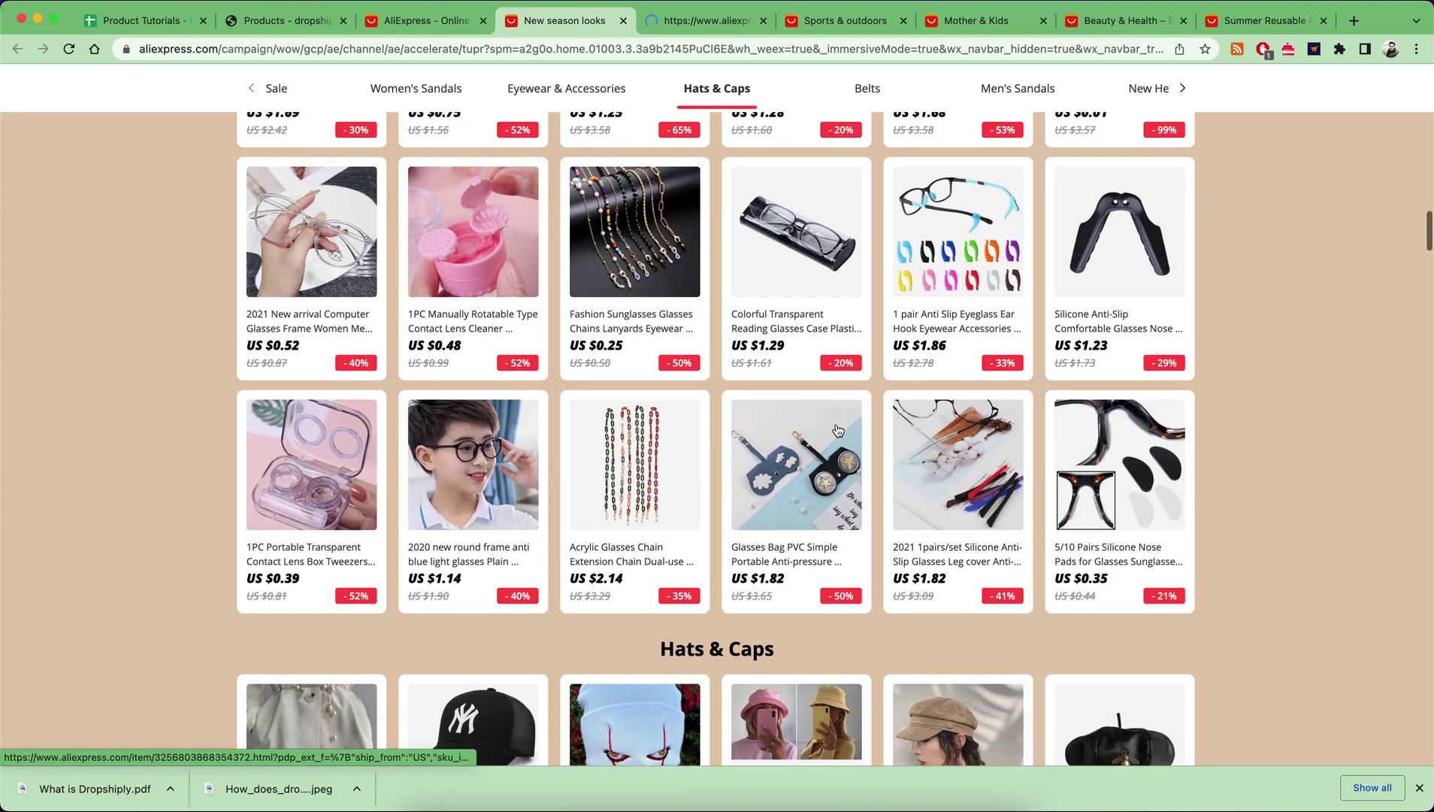
pyautogui.scroll(-3, 836, 424)
pyautogui.scroll(-2, 835, 424)
pyautogui.scroll(2, 475, 317)
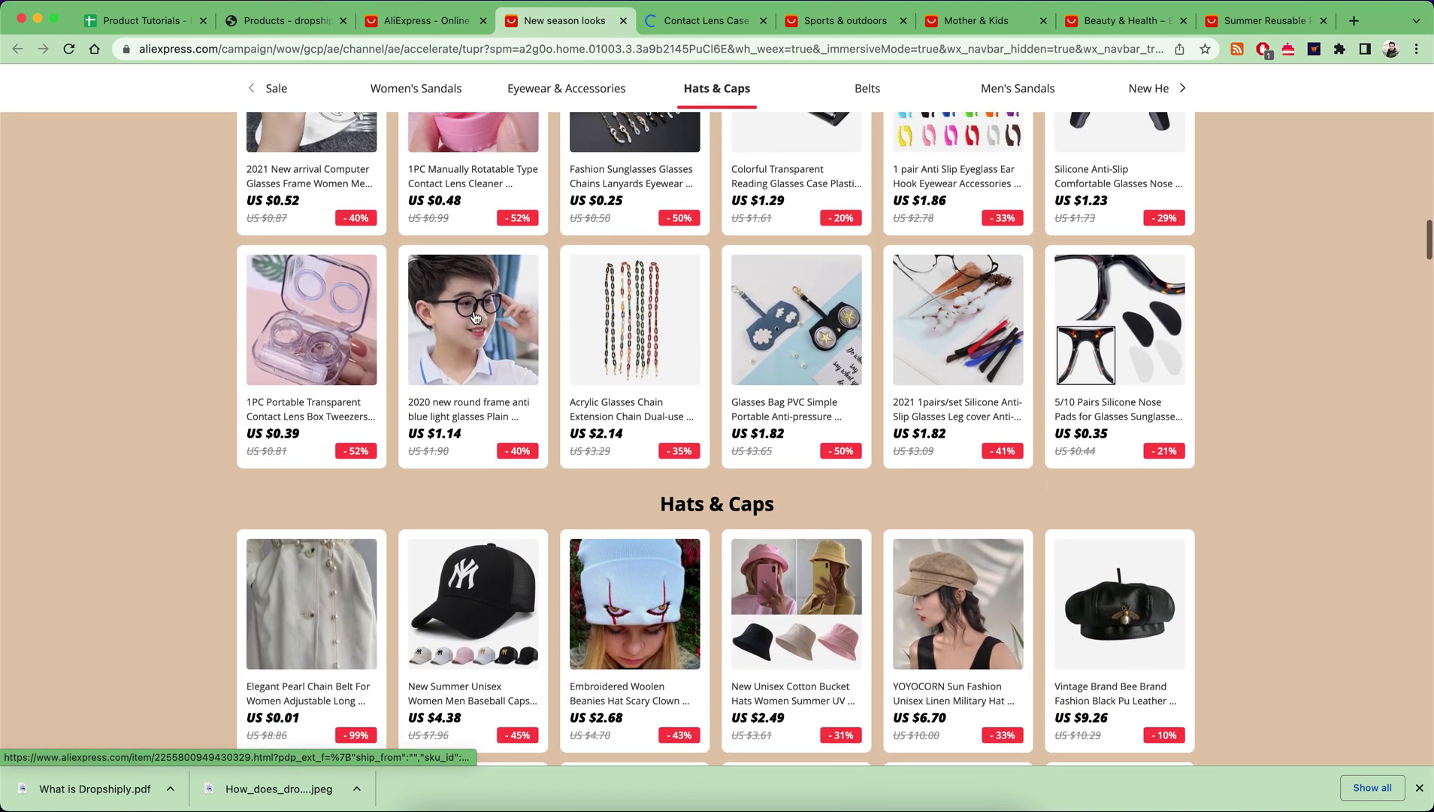
pyautogui.rightClick(449, 310)
pyautogui.click(481, 315)
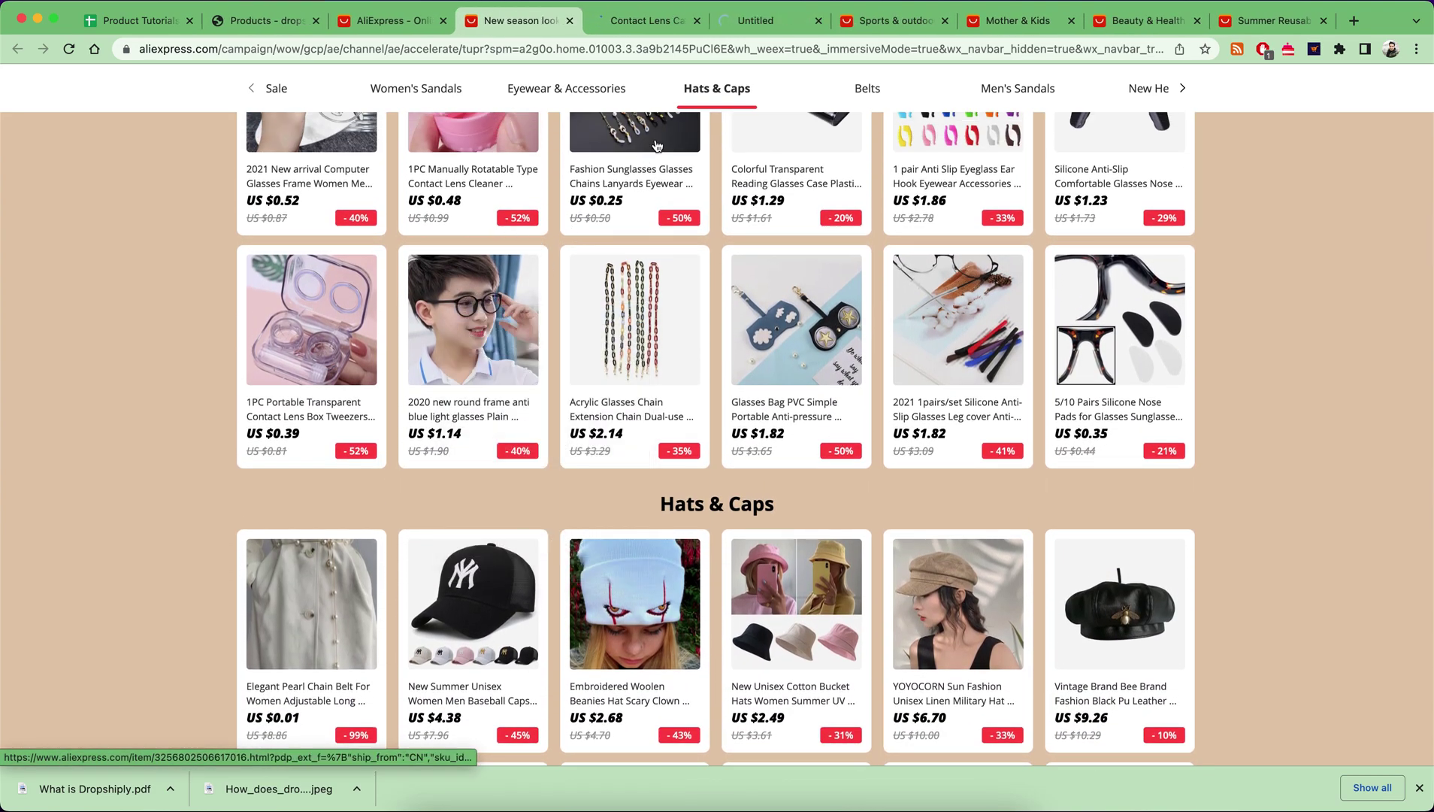
pyautogui.click(660, 20)
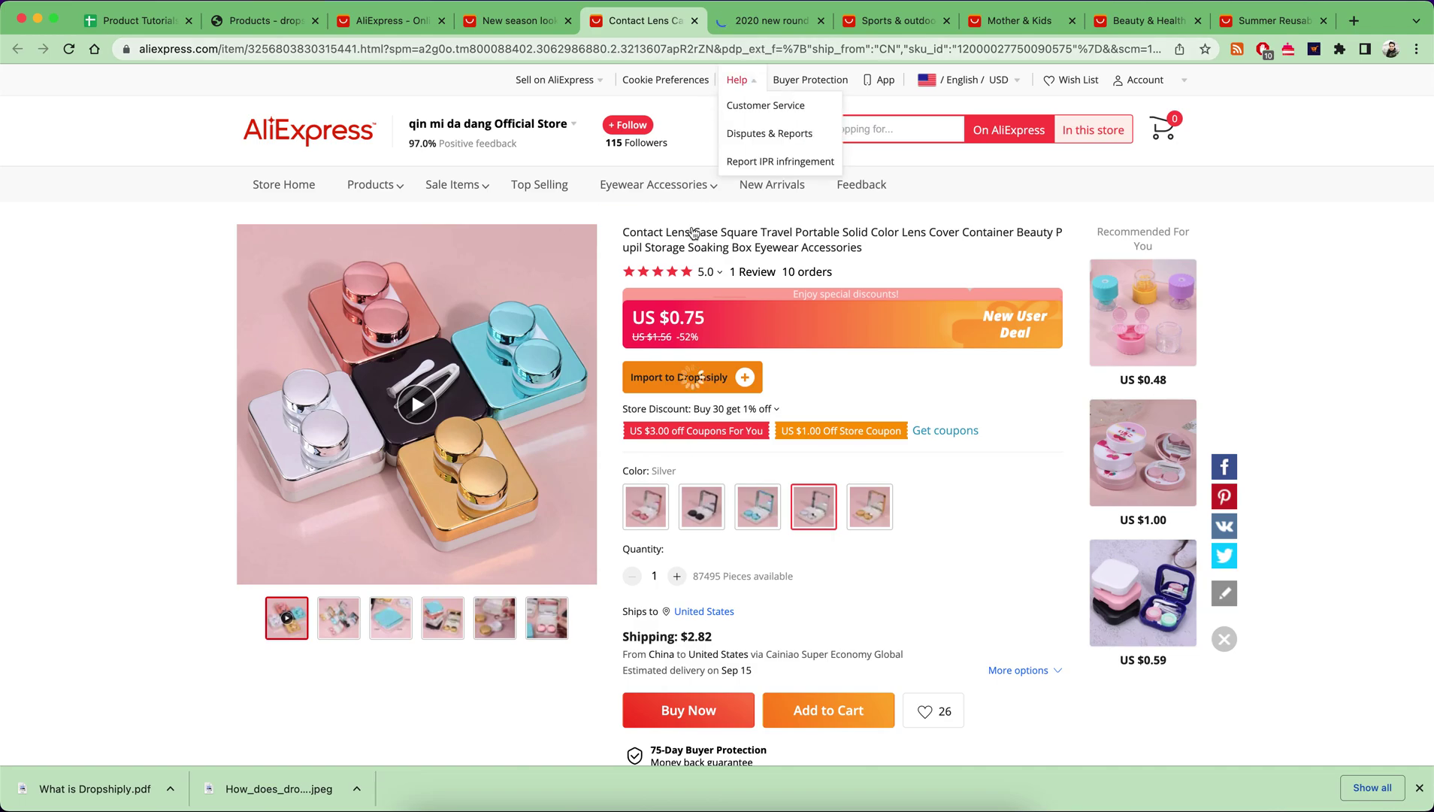
# Step: Import the contact lens case and round-frame glasses into Dropshiply, then close both product tabs
pyautogui.click(762, 20)
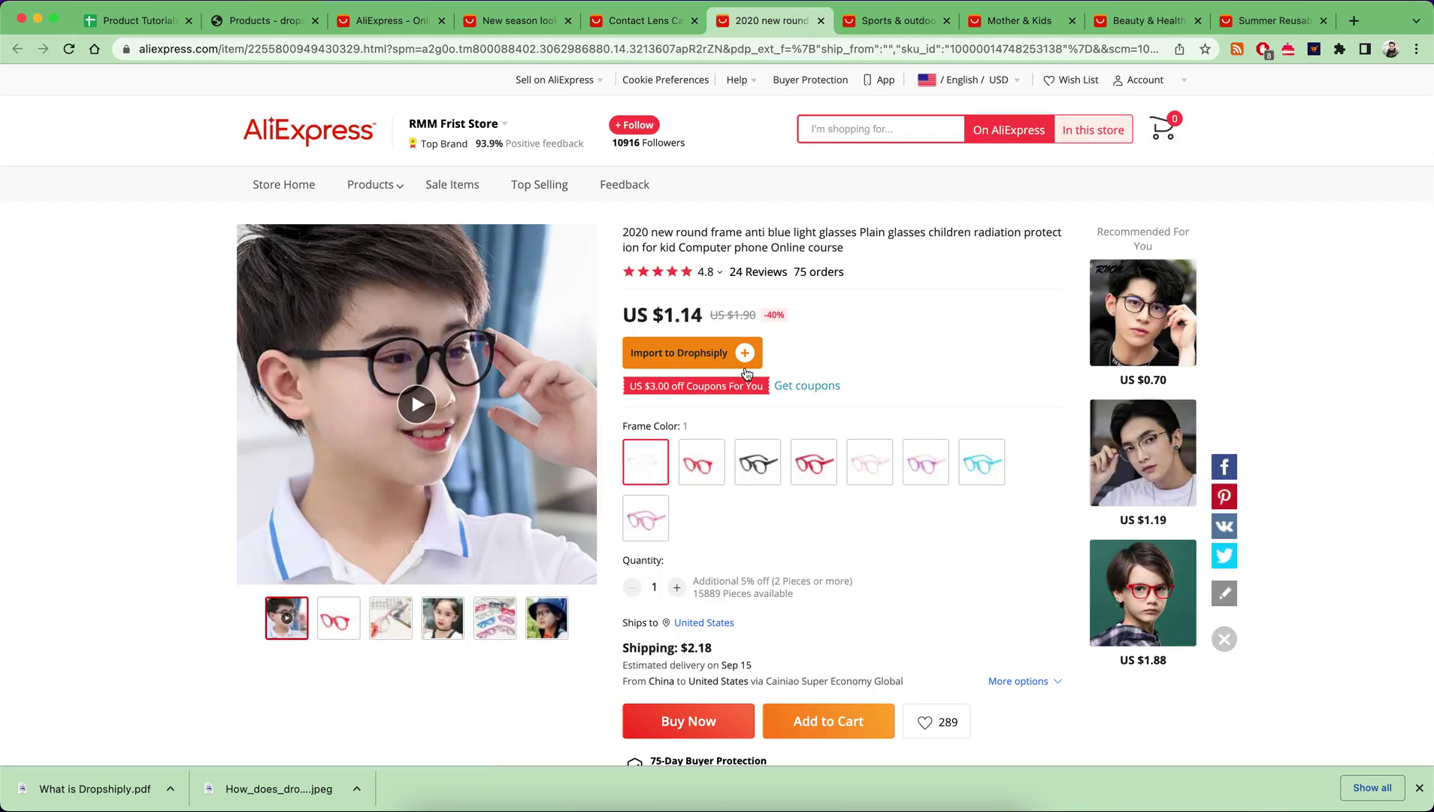
pyautogui.click(644, 20)
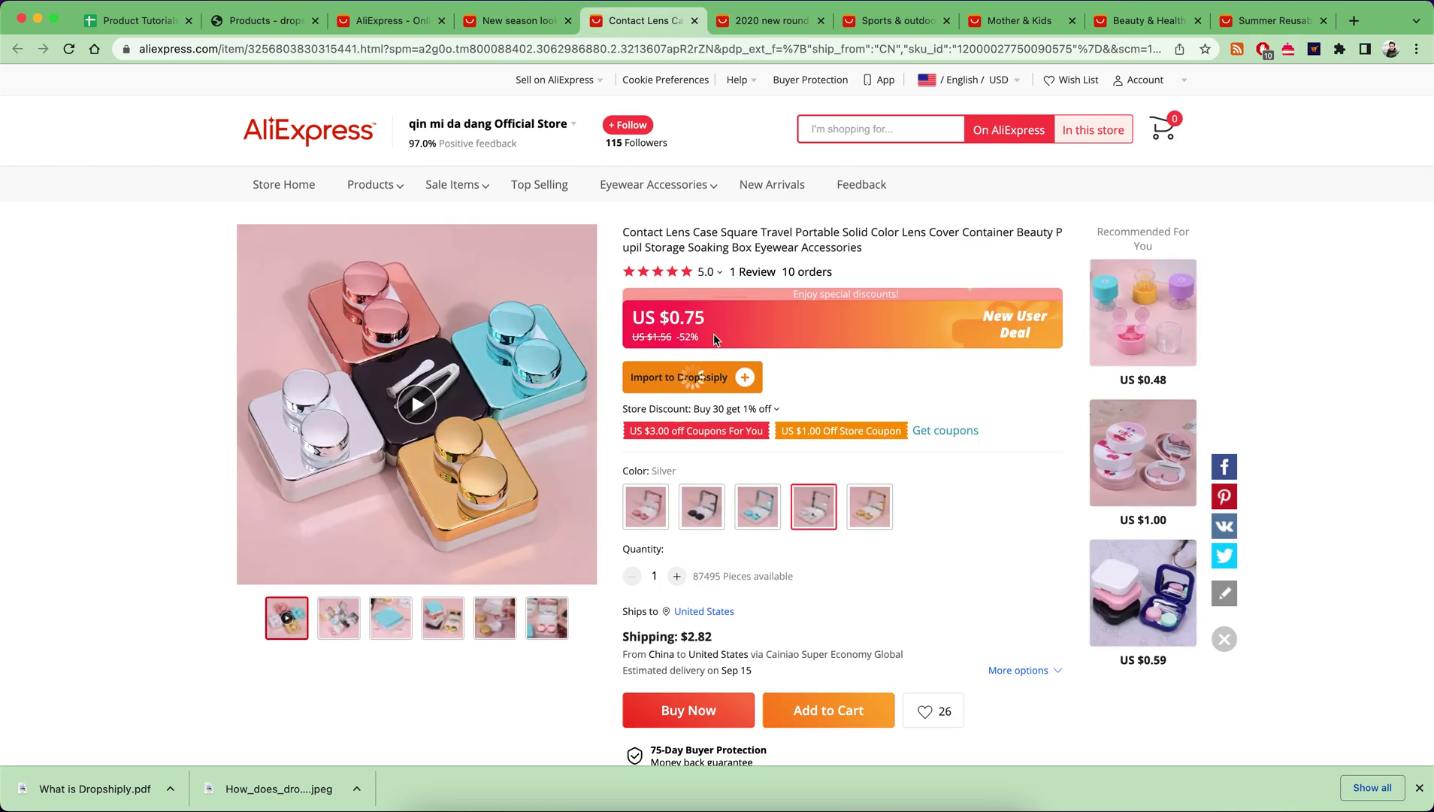
pyautogui.click(694, 21)
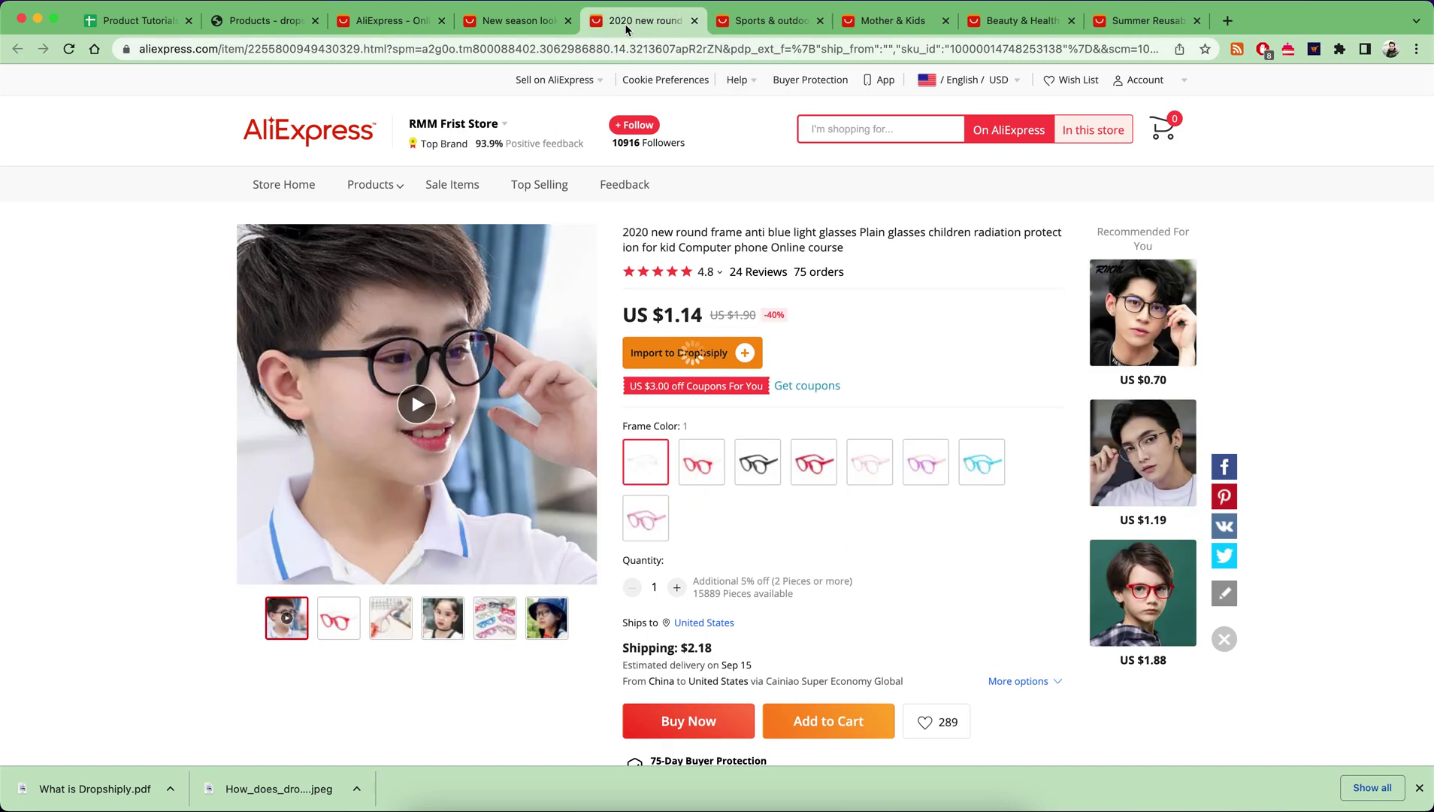
pyautogui.click(696, 20)
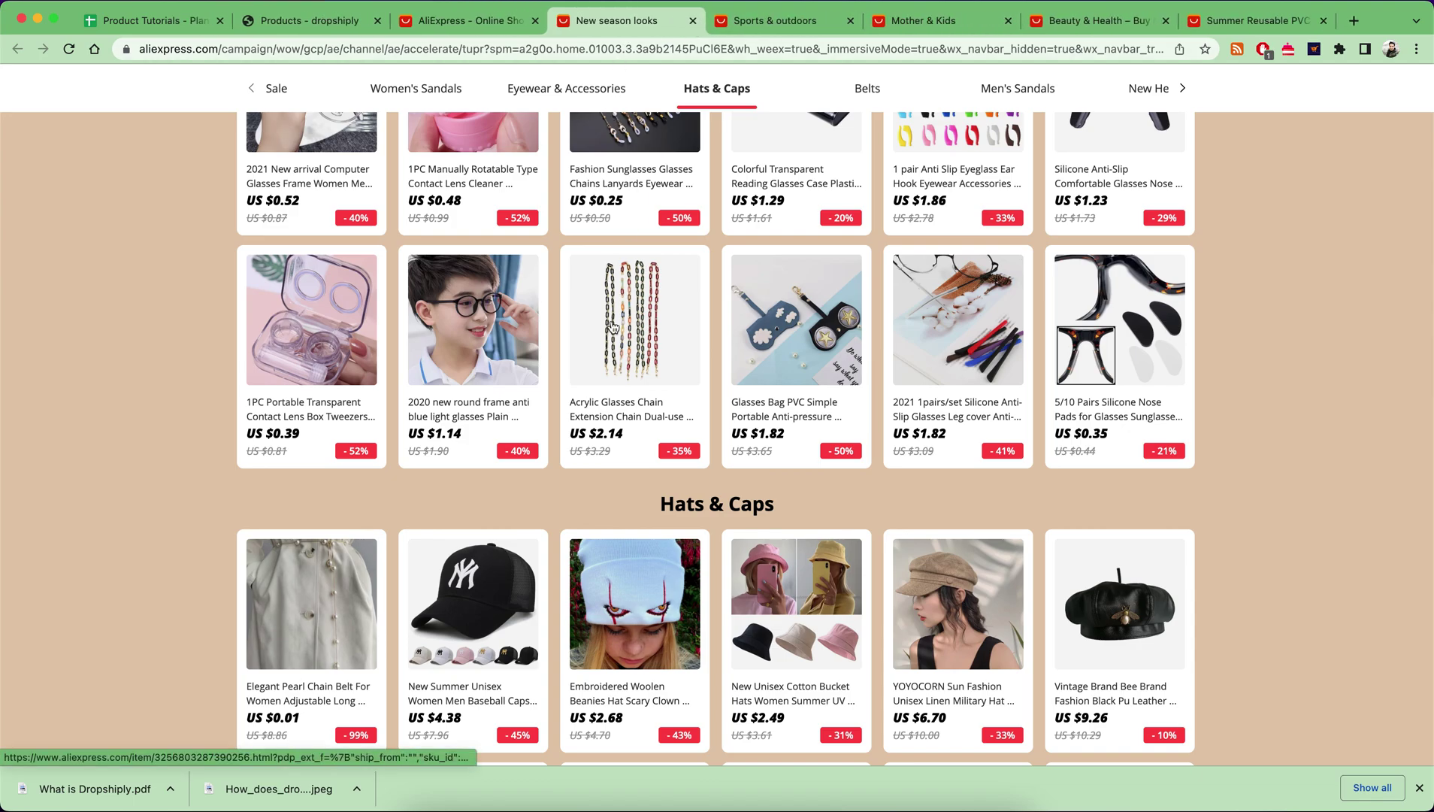
pyautogui.scroll(-5, 1243, 469)
pyautogui.scroll(-3, 1244, 470)
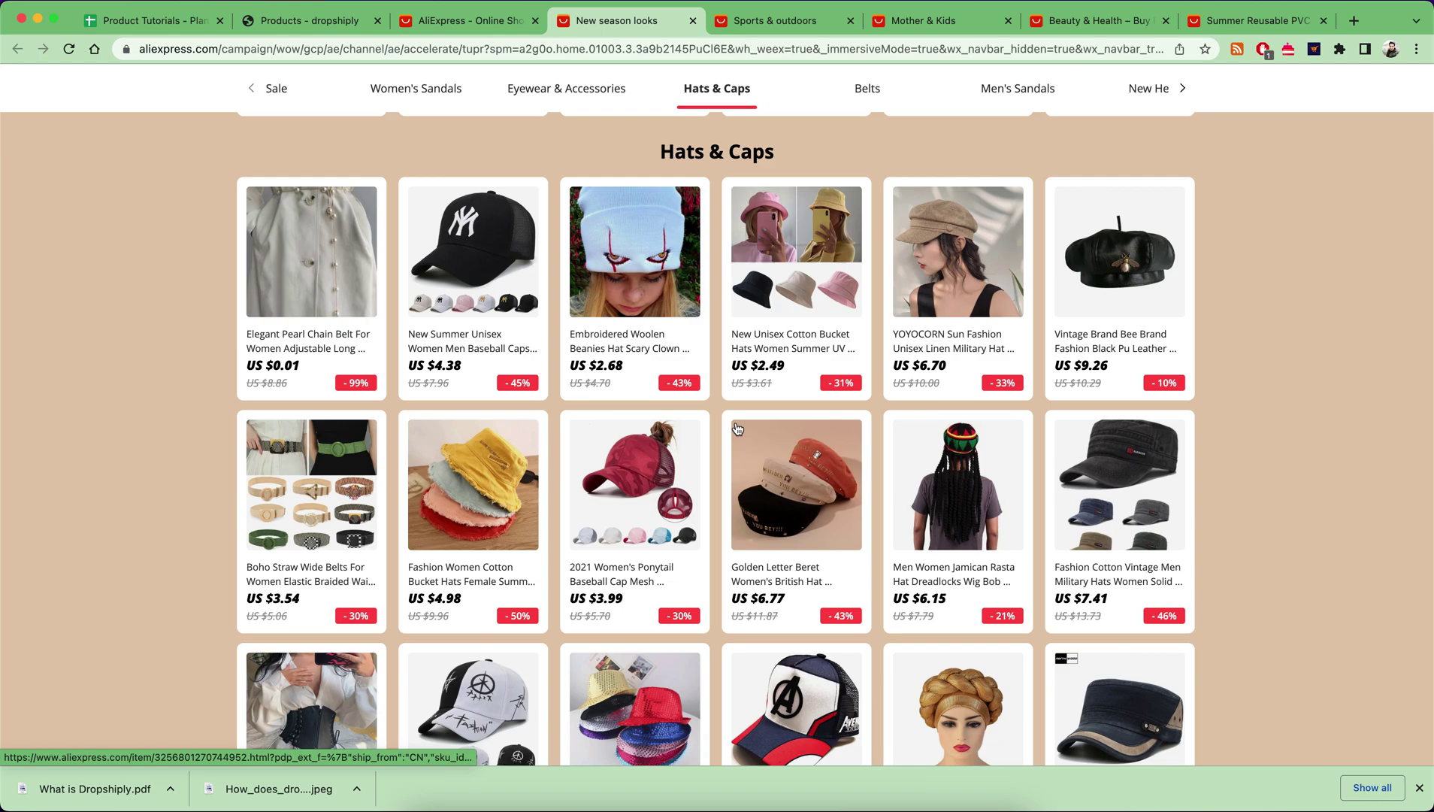
pyautogui.scroll(-4, 943, 287)
pyautogui.scroll(-3, 840, 392)
pyautogui.scroll(-5, 737, 427)
pyautogui.scroll(-4, 695, 472)
pyautogui.scroll(-5, 672, 493)
pyautogui.scroll(-5, 657, 511)
pyautogui.scroll(-1, 656, 511)
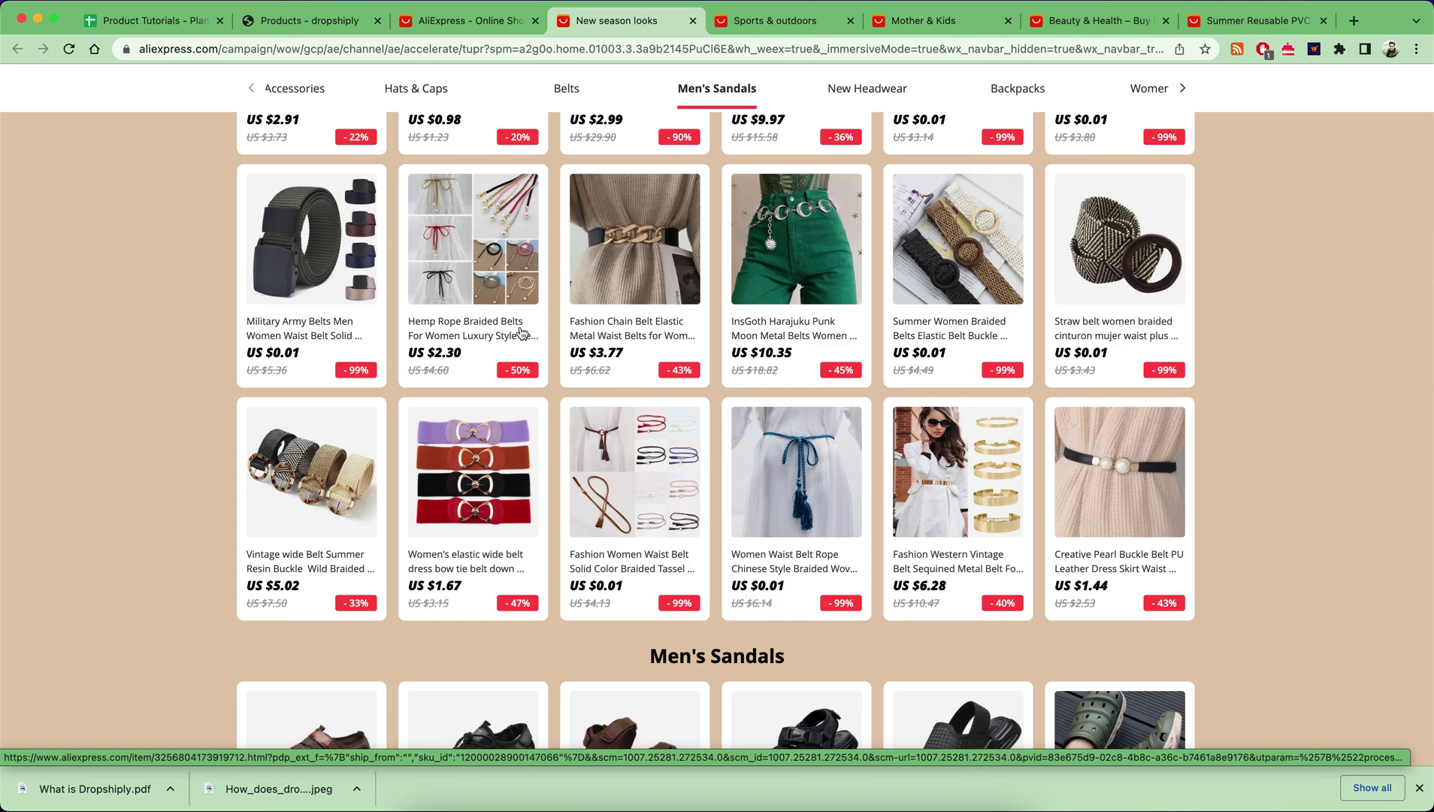
pyautogui.scroll(-3, 523, 332)
pyautogui.scroll(-2, 704, 361)
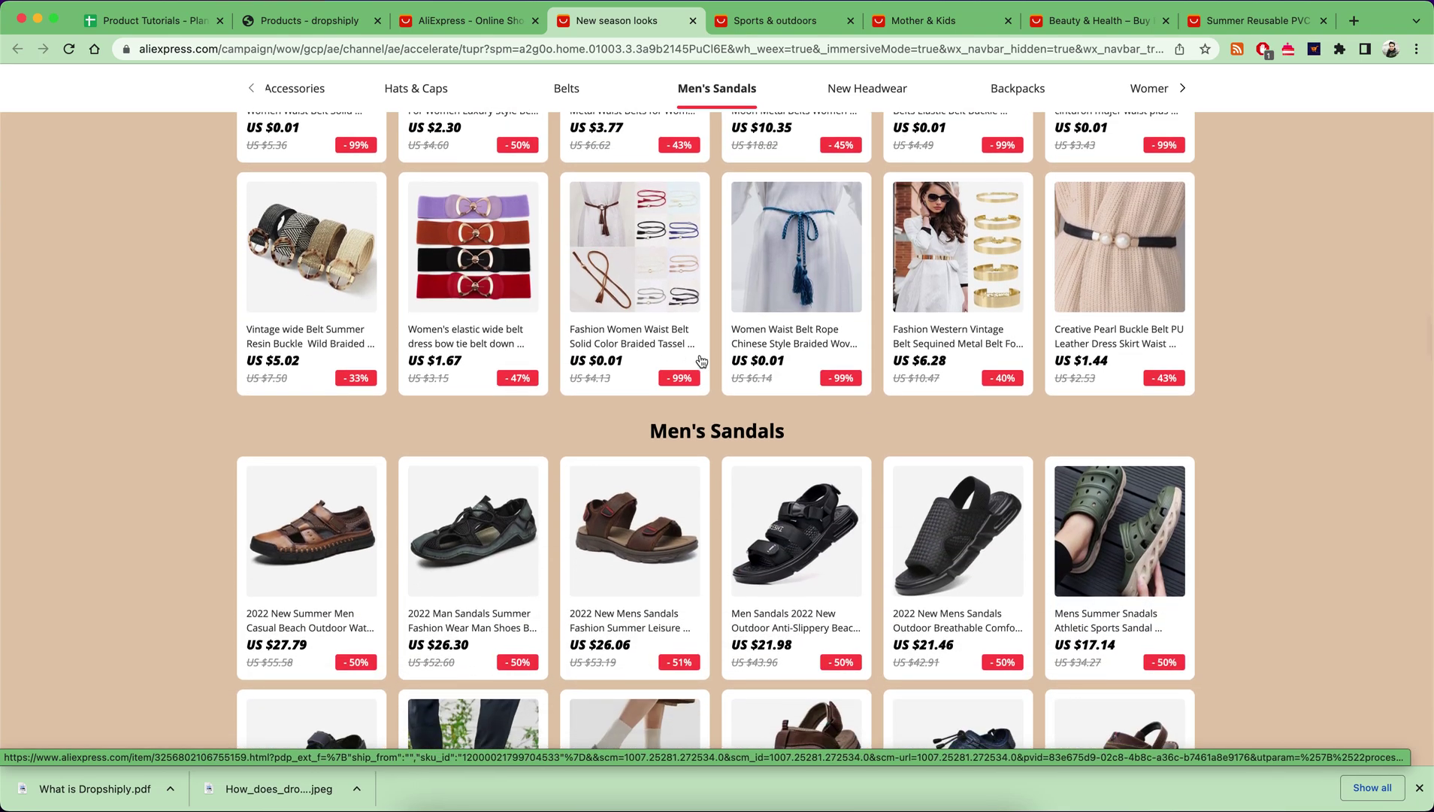
pyautogui.scroll(-3, 701, 361)
pyautogui.scroll(-2, 661, 280)
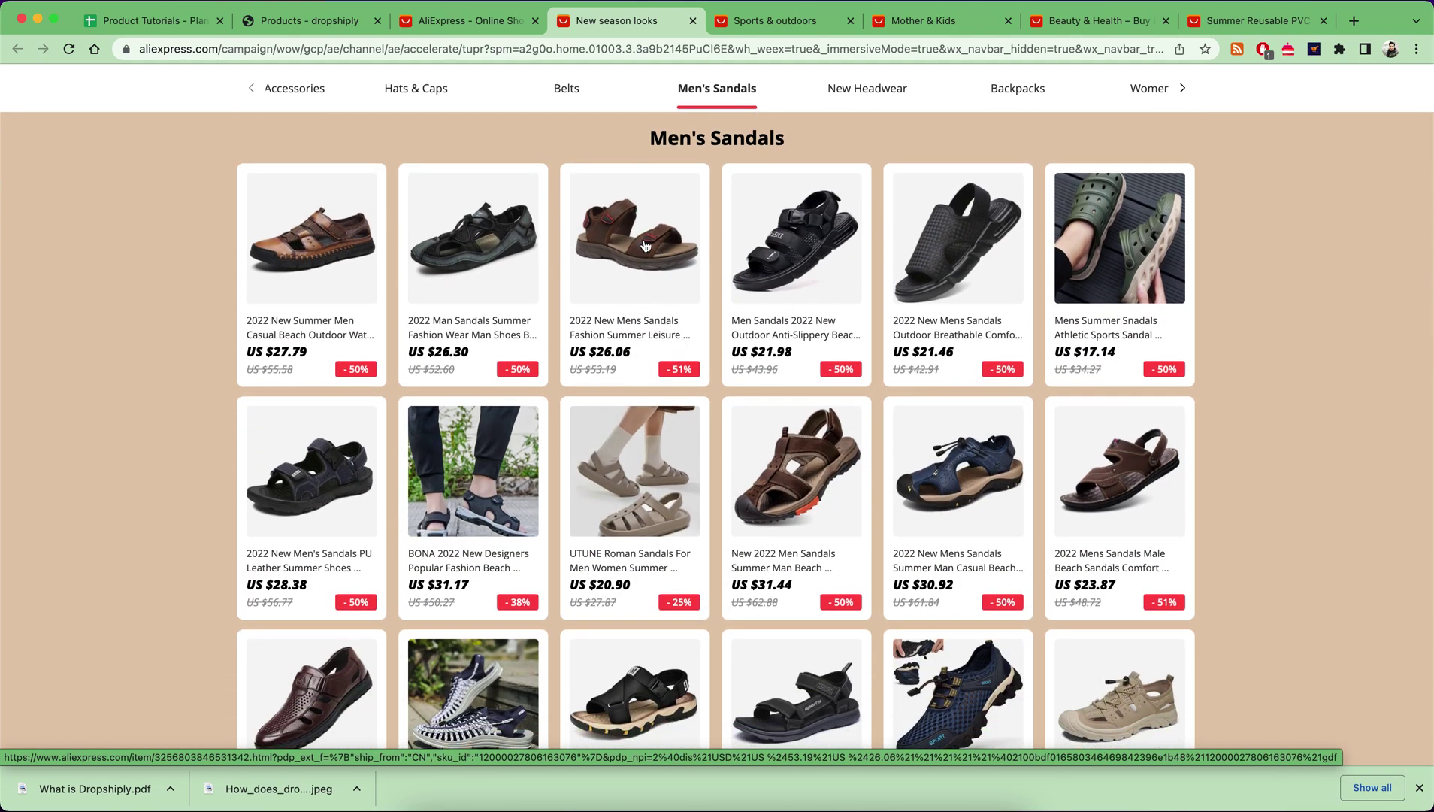
pyautogui.scroll(3, 646, 246)
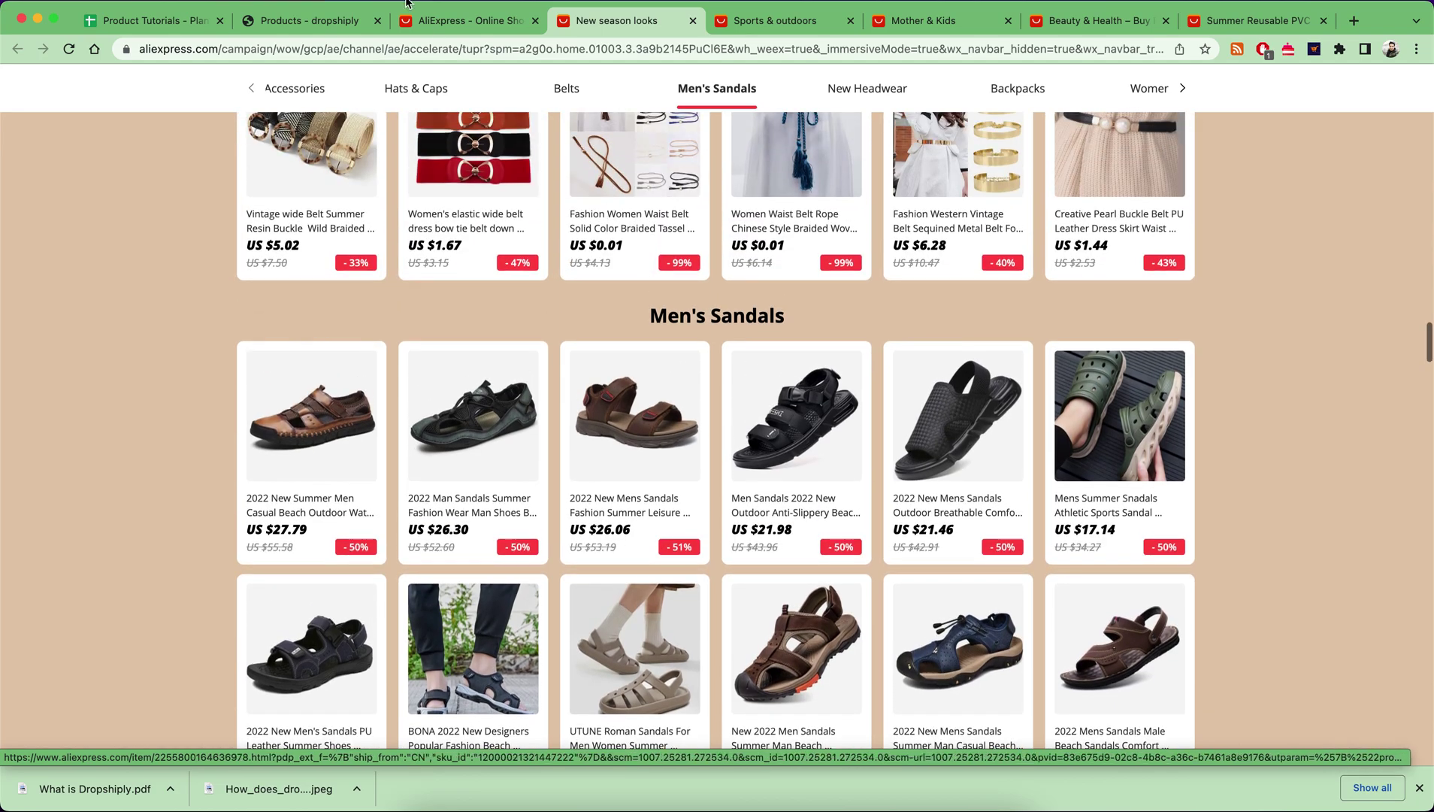
pyautogui.click(309, 20)
# Step: Reload the Dropshiply Import List to show 12 drafts, topped by the new glasses and lens case
pyautogui.click(77, 131)
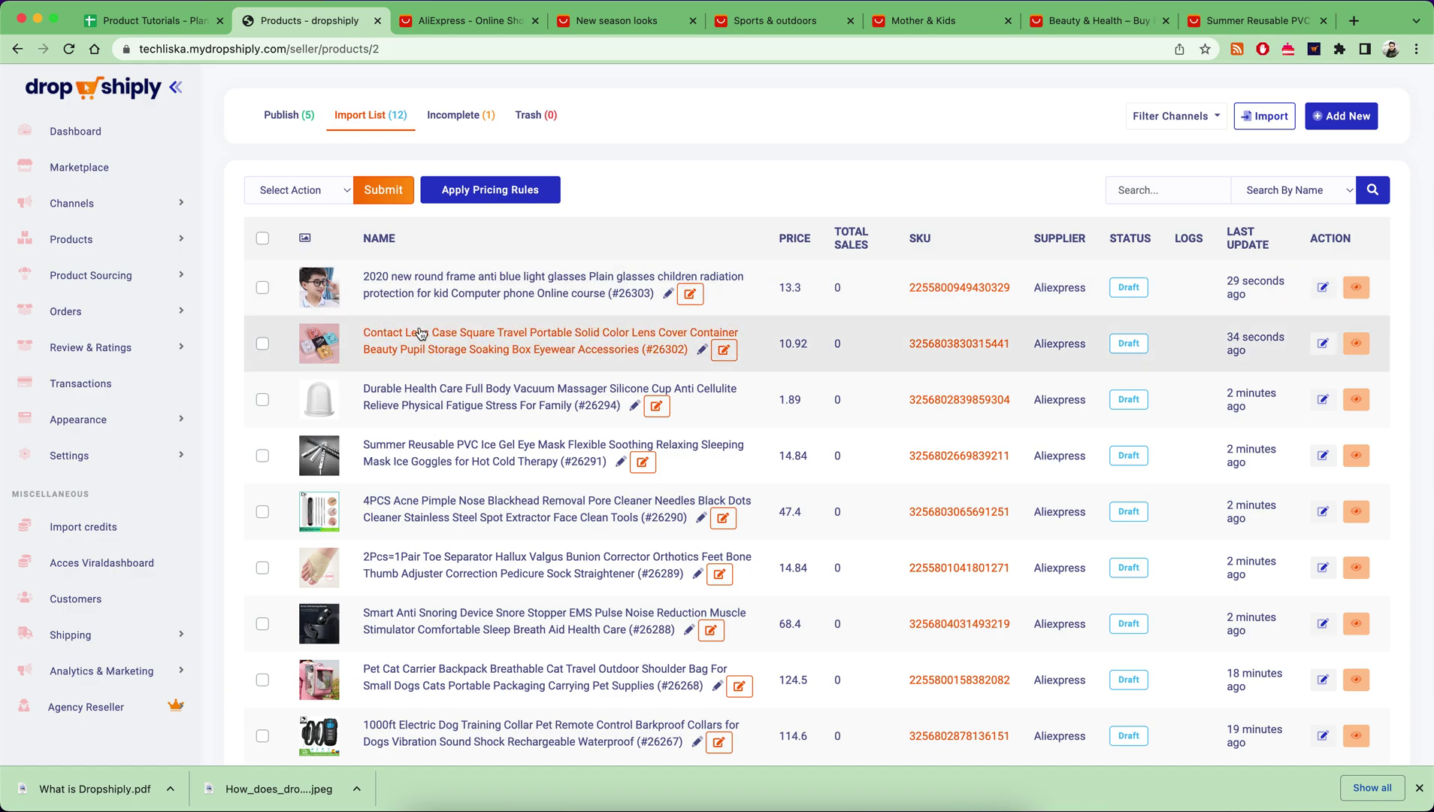
pyautogui.scroll(3, 569, 336)
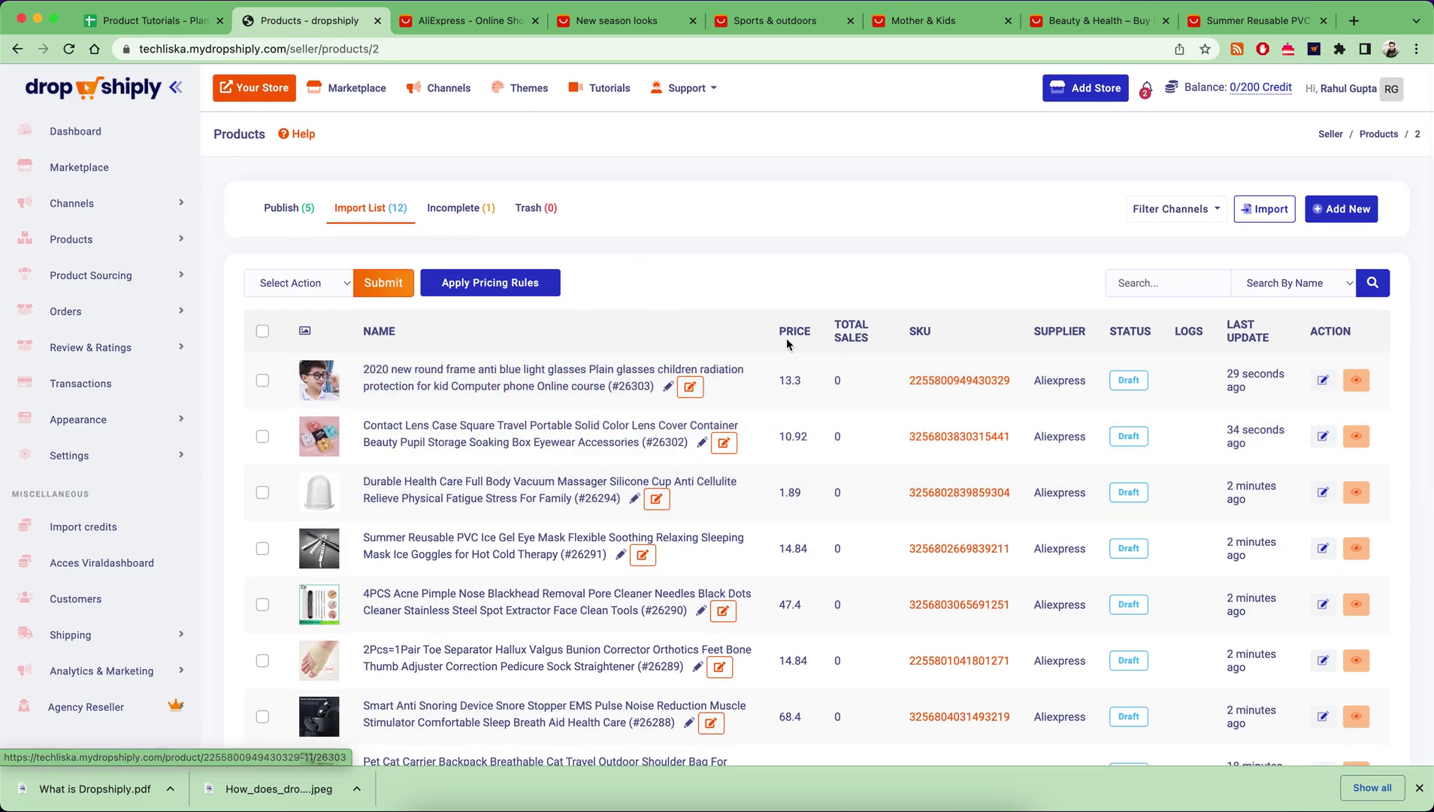
pyautogui.scroll(-3, 1166, 309)
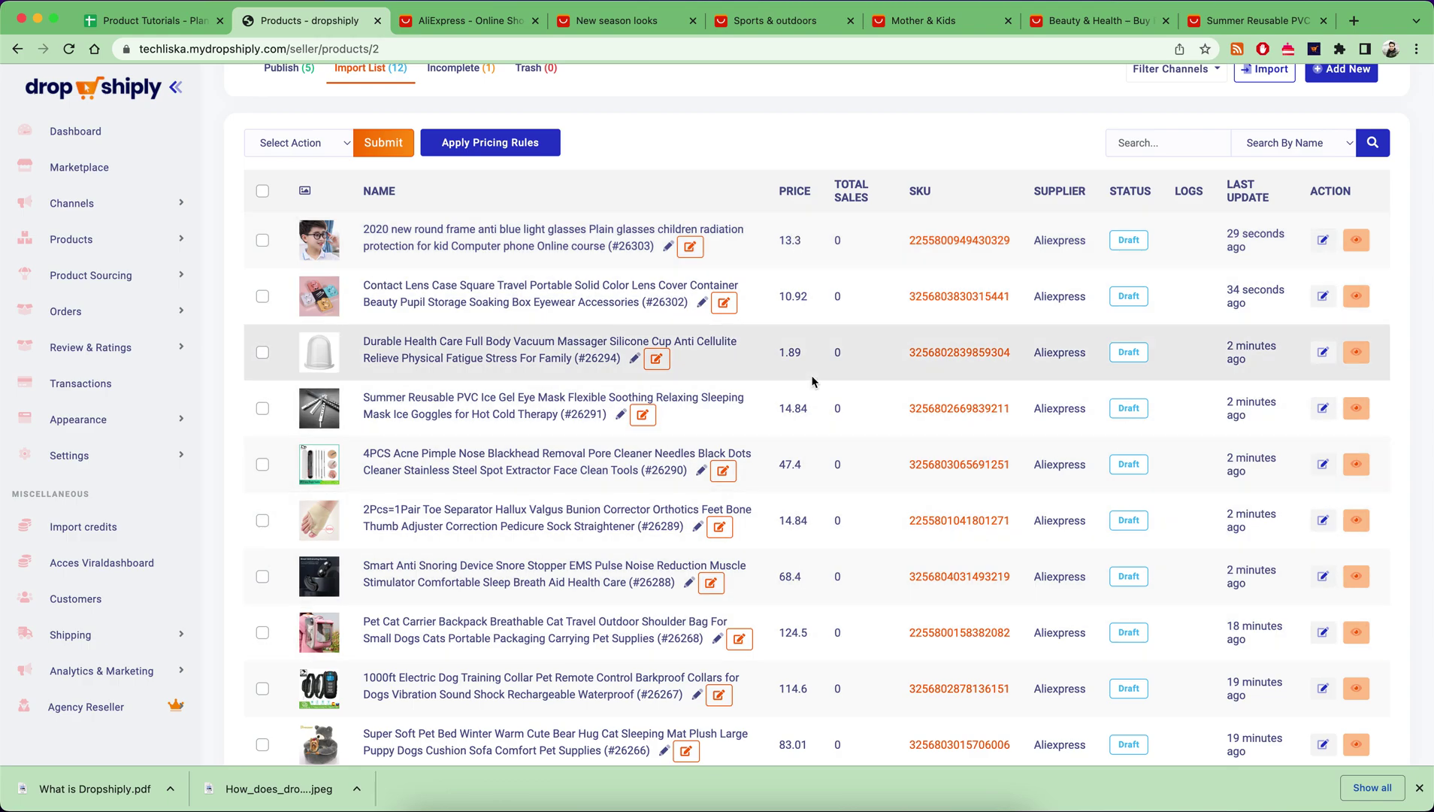
pyautogui.scroll(3, 813, 381)
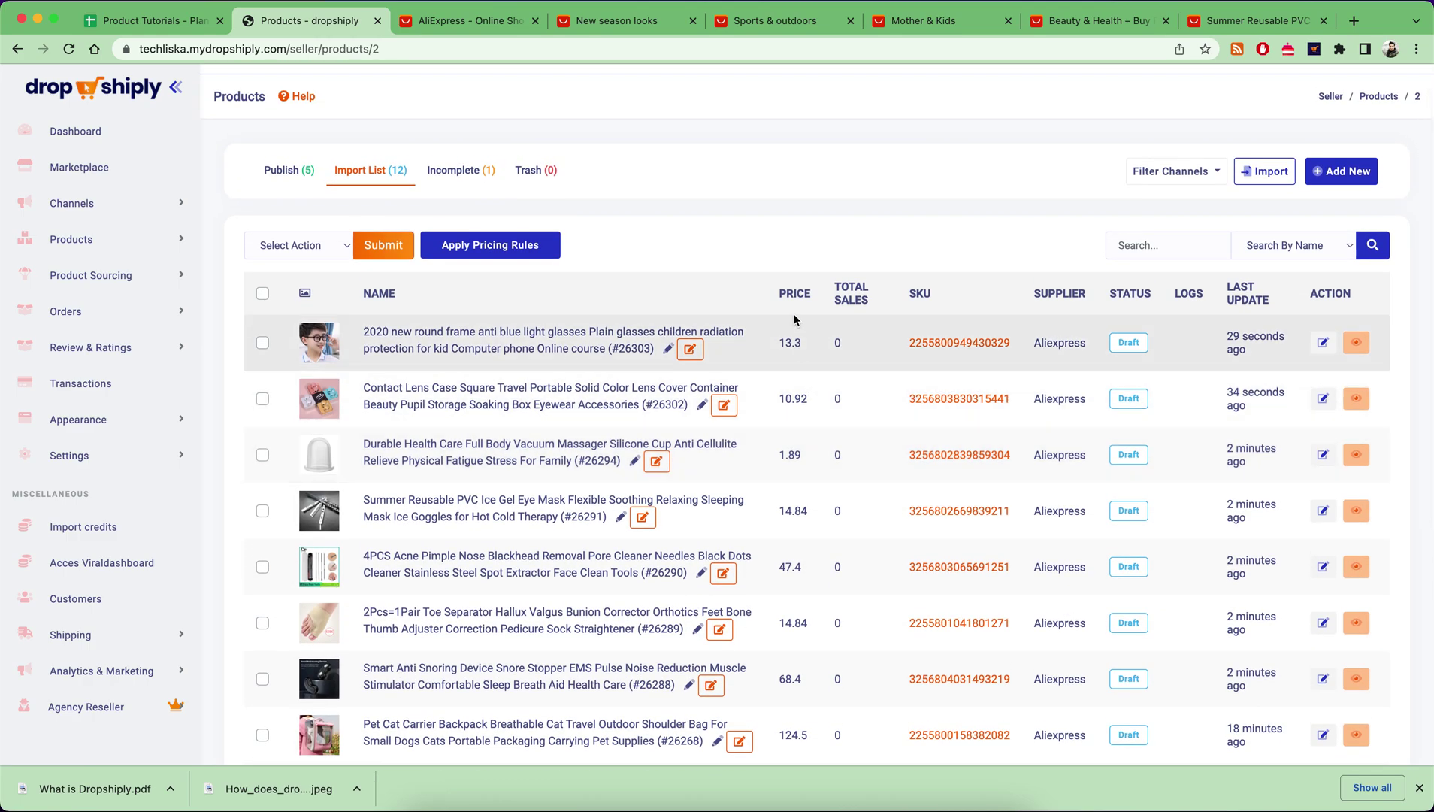